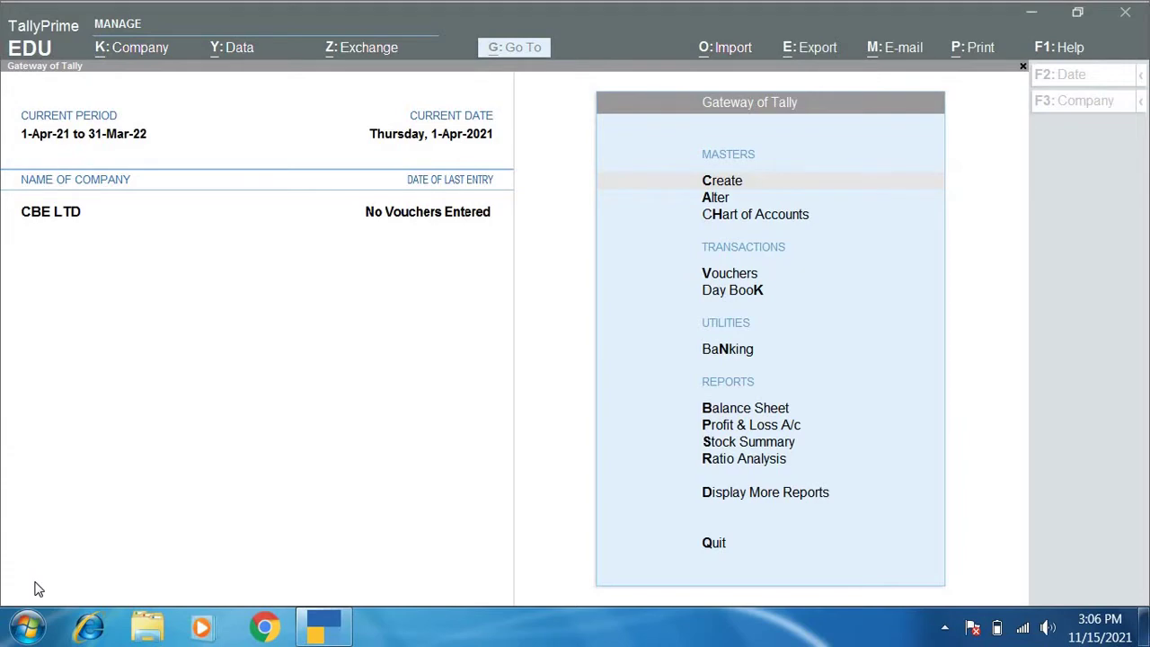
{"action": "key", "text": "alt+Tab"}
{"action": "key", "text": "alt+Tab"}
{"action": "key", "text": "alt+Tab"}
{"action": "key", "text": "alt+Tab"}
{"action": "key", "text": "alt+Tab"}
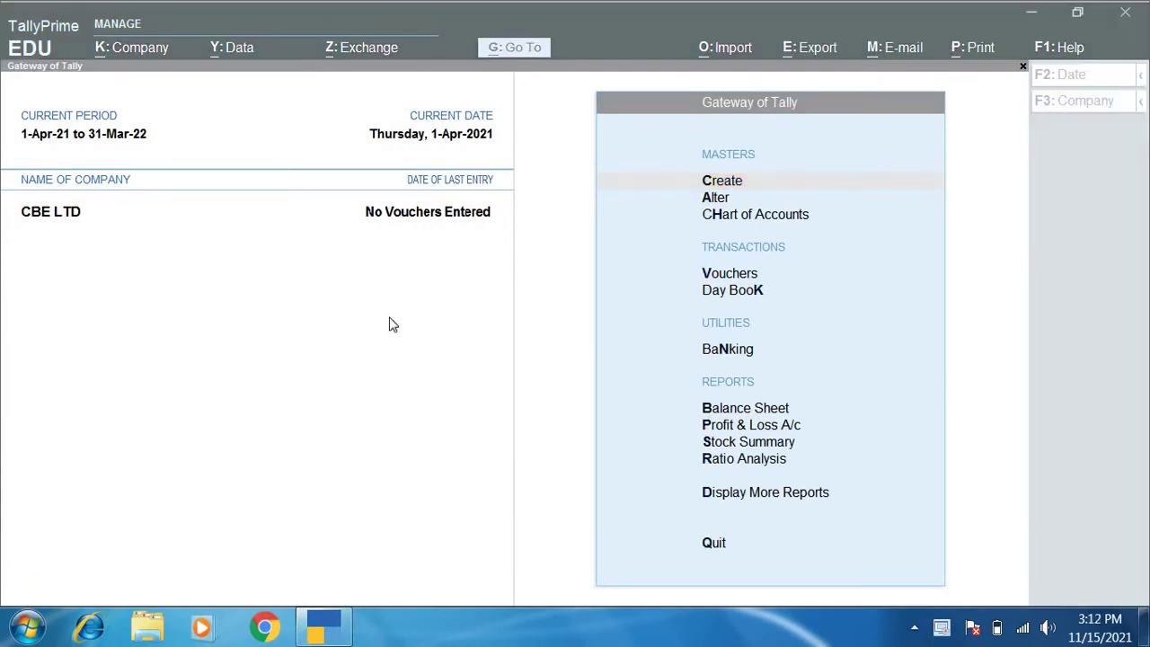
{"action": "key", "text": "alt+Tab"}
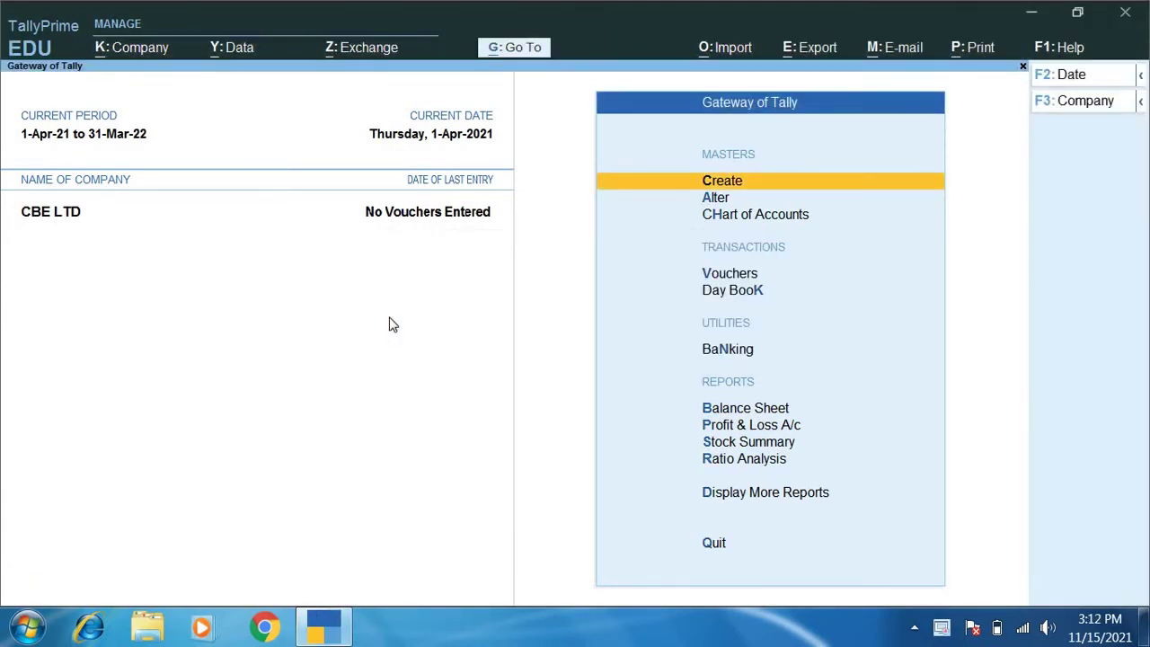
Step: Start creating a new ledger master and name it Rahul & Company
{"action": "key", "text": "Return"}
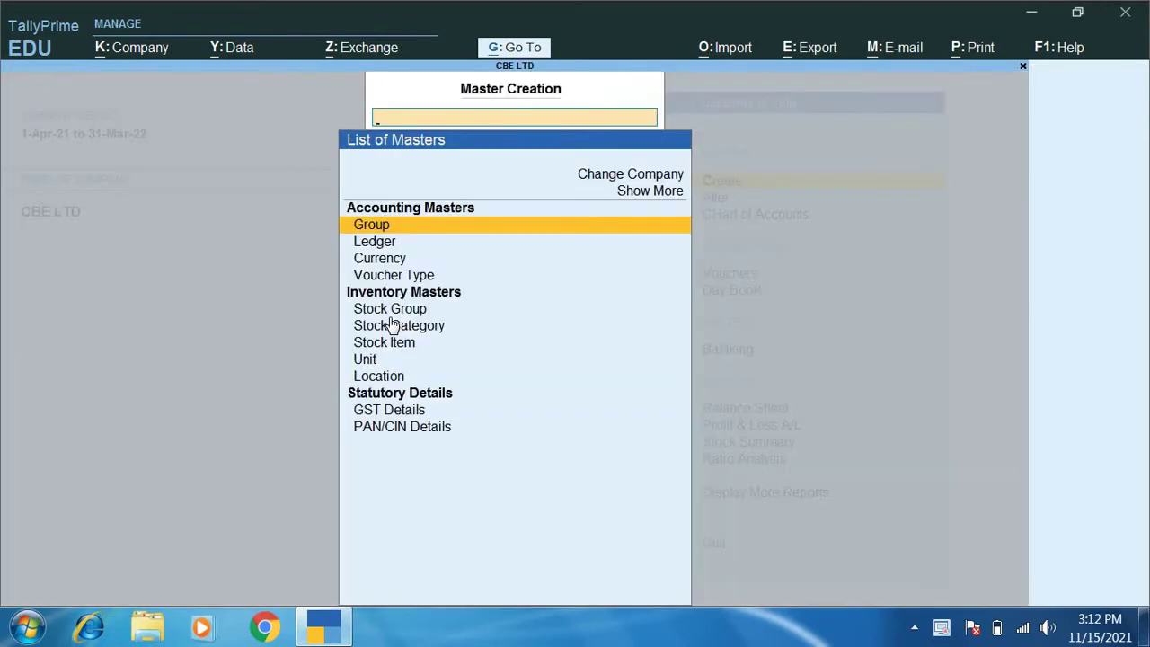
{"action": "key", "text": "Down"}
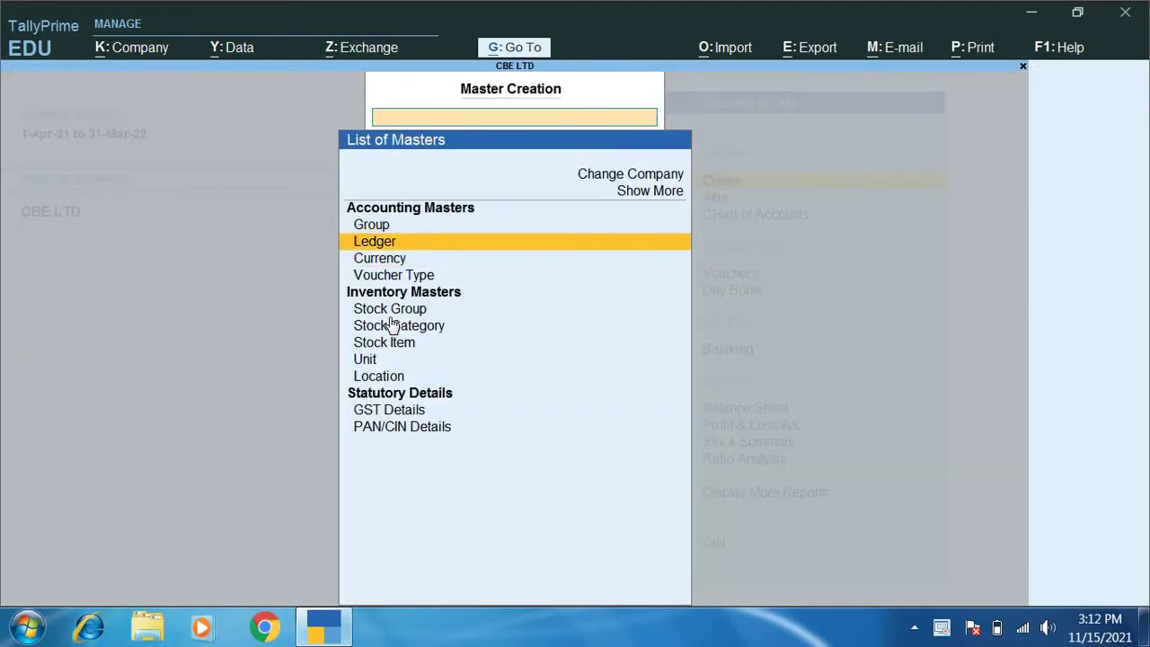
{"action": "key", "text": "Return"}
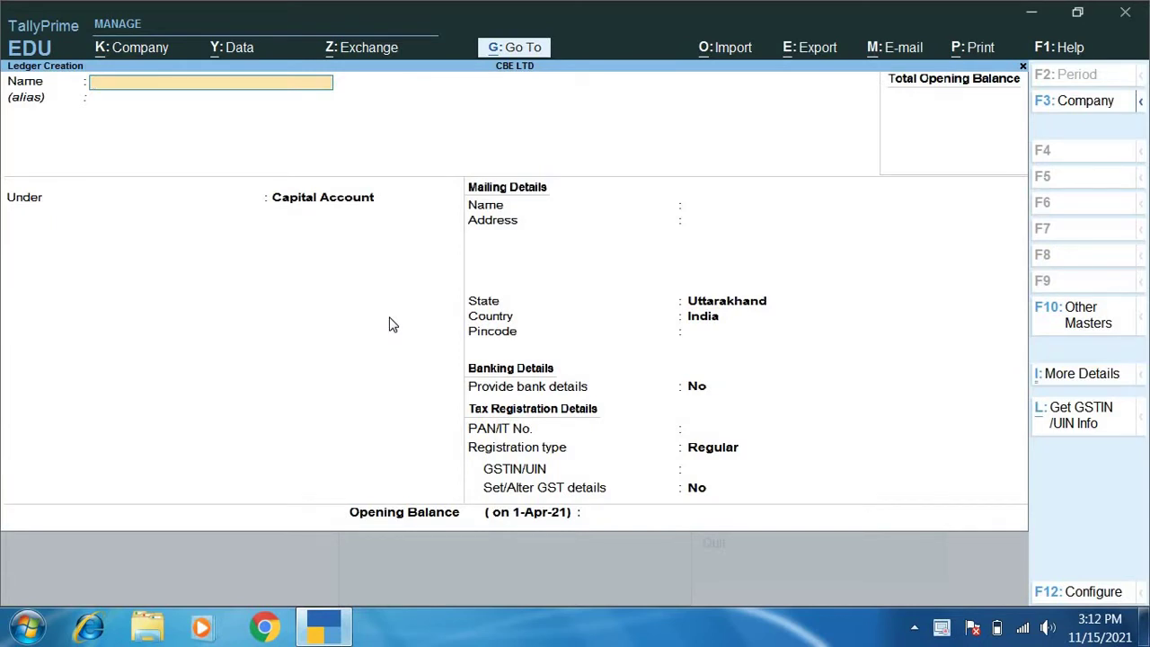
{"action": "type", "text": "Rahul"}
{"action": "type", "text": " Trade"}
{"action": "type", "text": "s"}
{"action": "key", "text": "BackSpace"}
{"action": "key", "text": "BackSpace"}
{"action": "key", "text": "BackSpace"}
{"action": "key", "text": "BackSpace"}
{"action": "key", "text": "BackSpace"}
{"action": "key", "text": "BackSpace"}
{"action": "key", "text": "BackSpace"}
{"action": "type", "text": "& Company"}
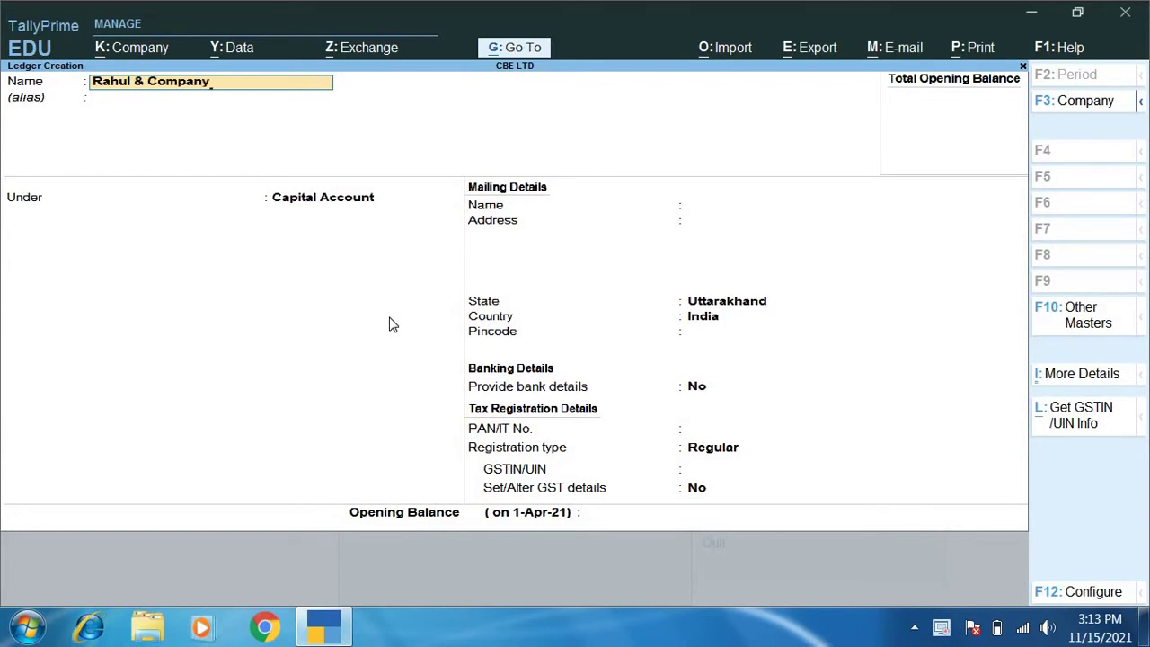
{"action": "key", "text": "Return"}
Step: Leave the ledger's alias blank and place the ledger under the Sundry Debtors group
{"action": "key", "text": "Return"}
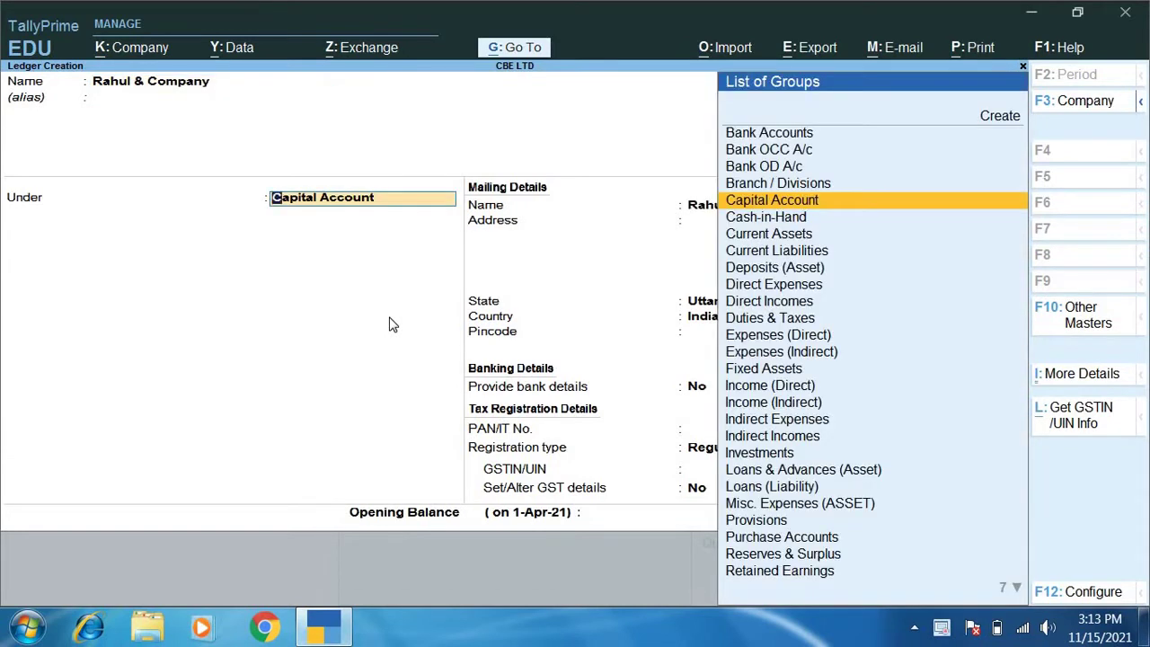
{"action": "type", "text": "S"}
{"action": "key", "text": "Down"}
{"action": "key", "text": "Down"}
{"action": "key", "text": "Down"}
{"action": "key", "text": "Down"}
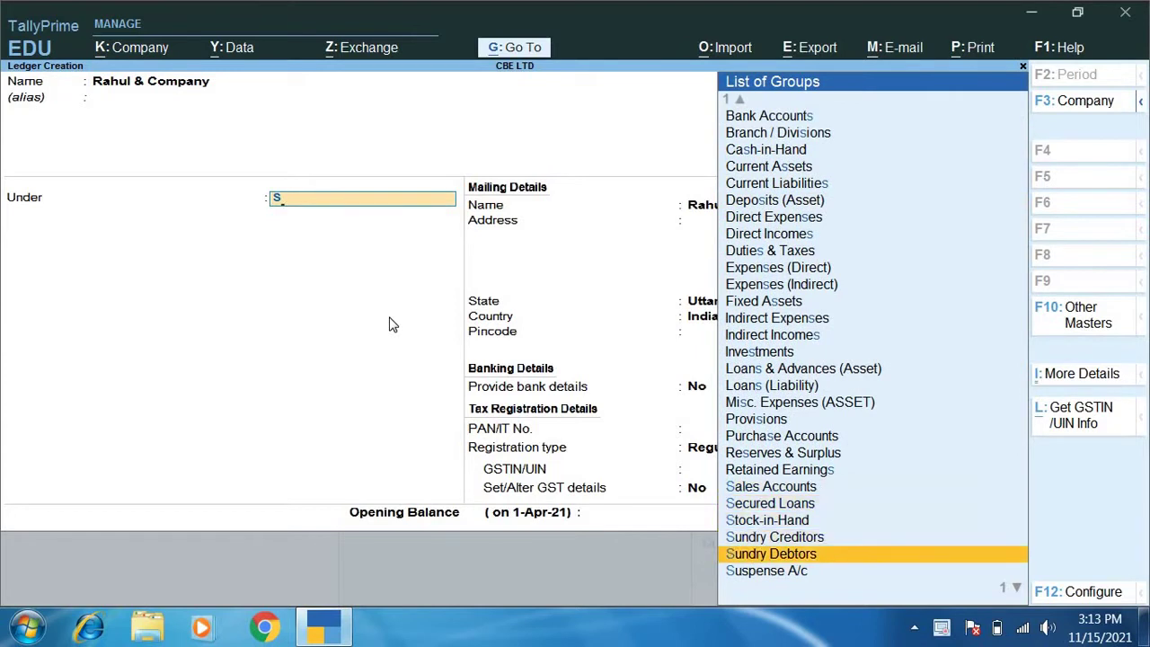
{"action": "key", "text": "Return"}
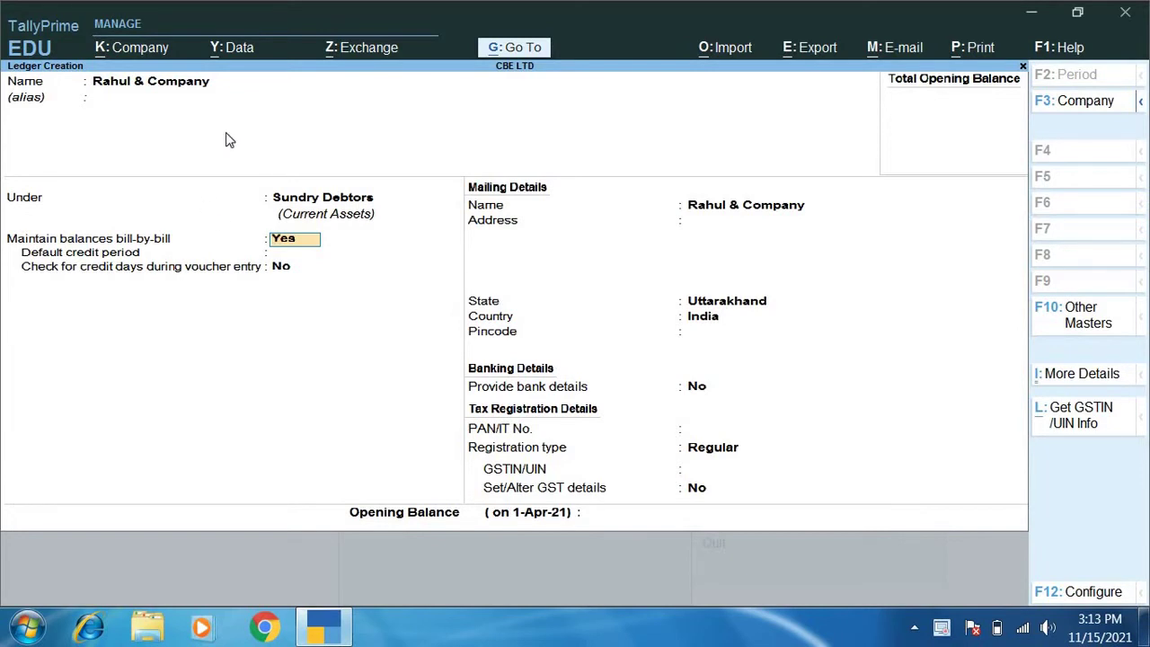
Step: Enable Provide Credit Limits in the ledger configuration, accepting all other options as they are
{"action": "key", "text": "F12"}
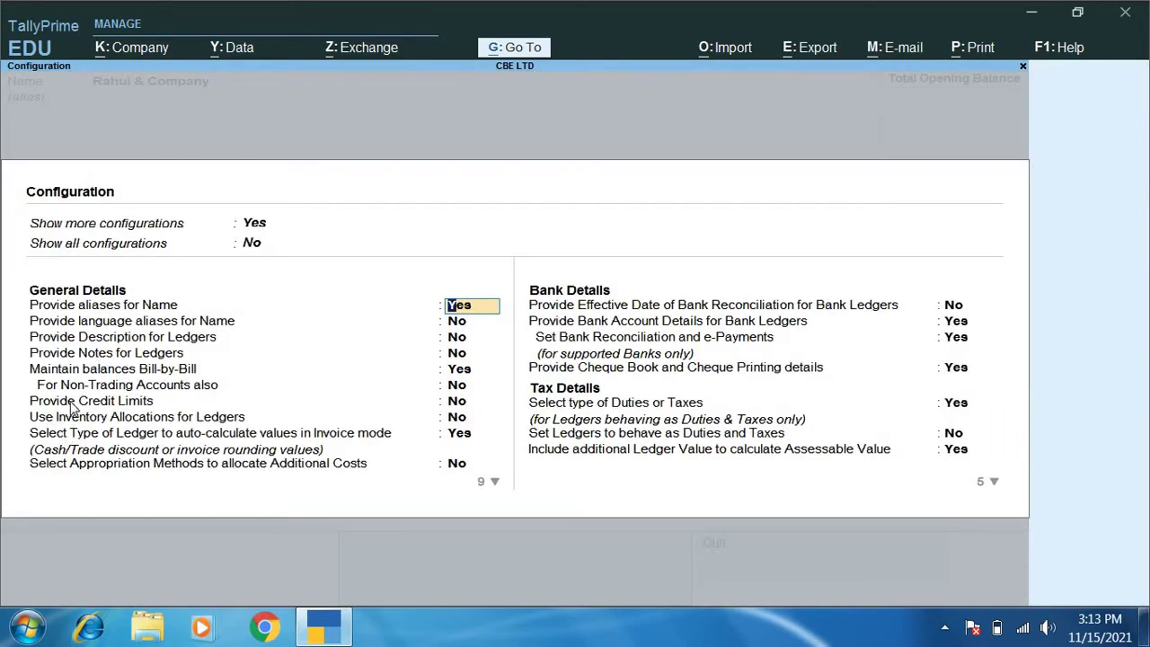
{"action": "key", "text": "Return"}
{"action": "key", "text": "Return"}
{"action": "key", "text": "Return"}
{"action": "key", "text": "Return"}
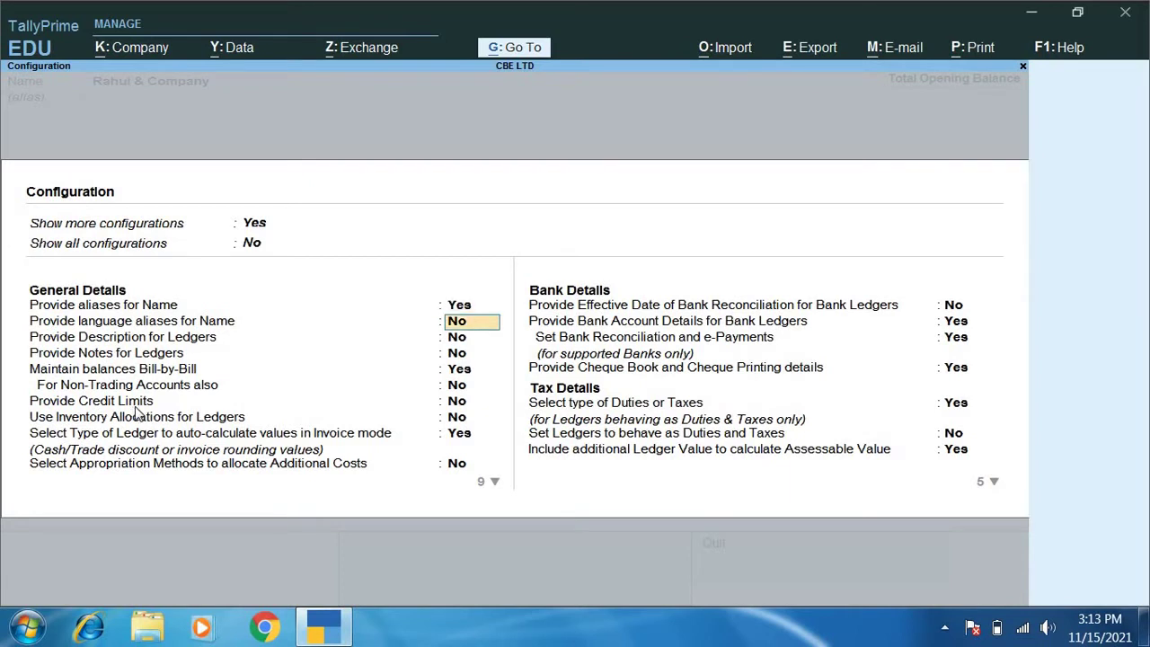
{"action": "key", "text": "Return"}
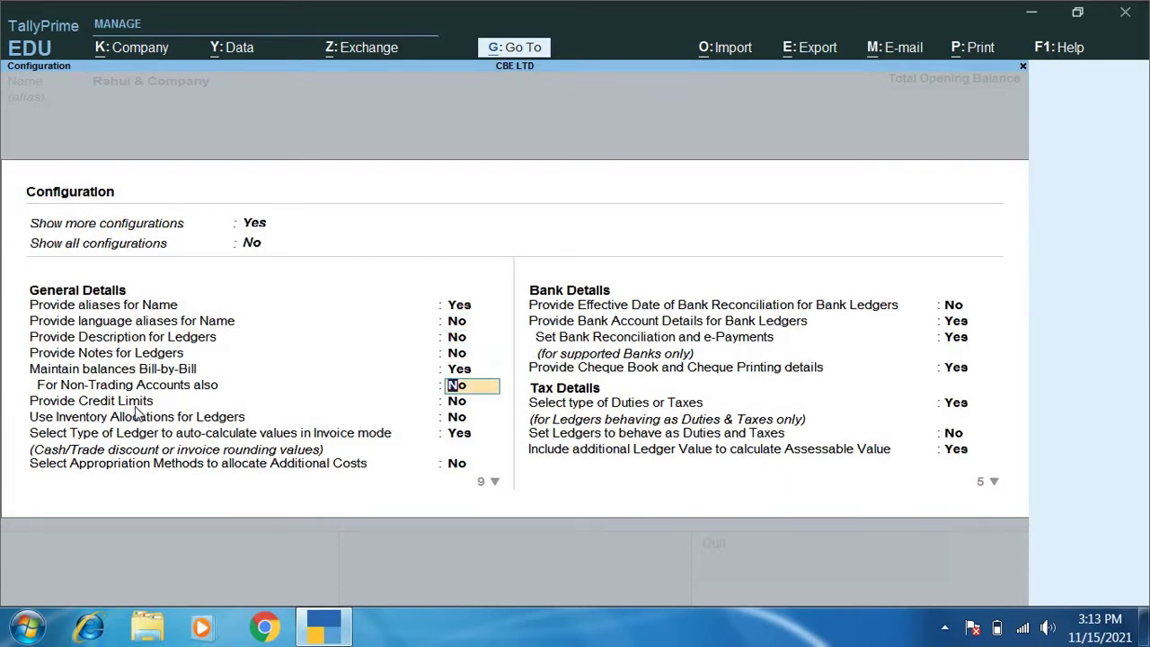
{"action": "key", "text": "Return"}
{"action": "type", "text": "y"}
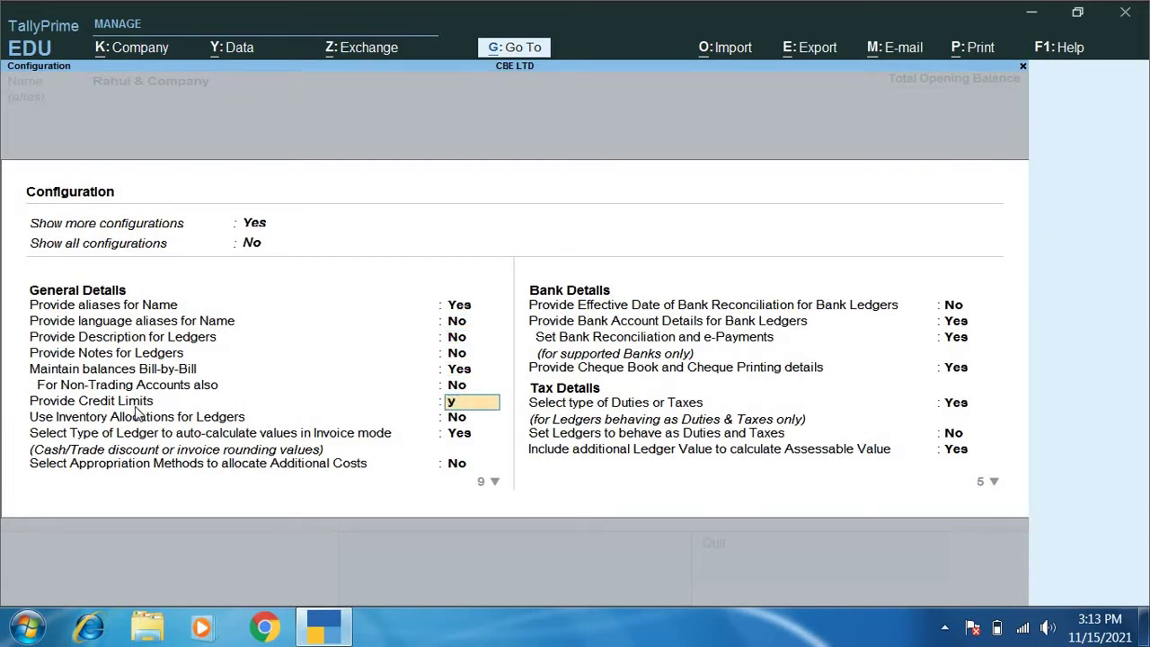
{"action": "key", "text": "Return"}
{"action": "key", "text": "Return"}
{"action": "key", "text": "Return"}
{"action": "key", "text": "Return"}
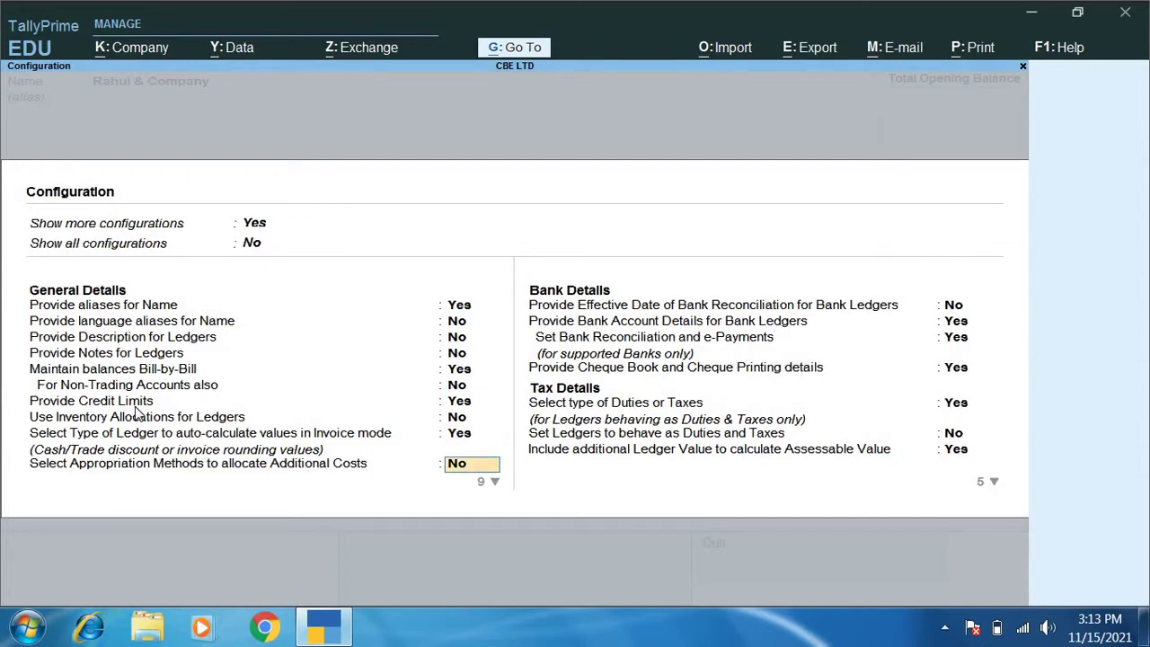
{"action": "key", "text": "Return"}
{"action": "key", "text": "Return"}
{"action": "key", "text": "Return"}
{"action": "key", "text": "Return"}
{"action": "key", "text": "Return"}
{"action": "key", "text": "Return"}
{"action": "key", "text": "Return"}
{"action": "key", "text": "Return"}
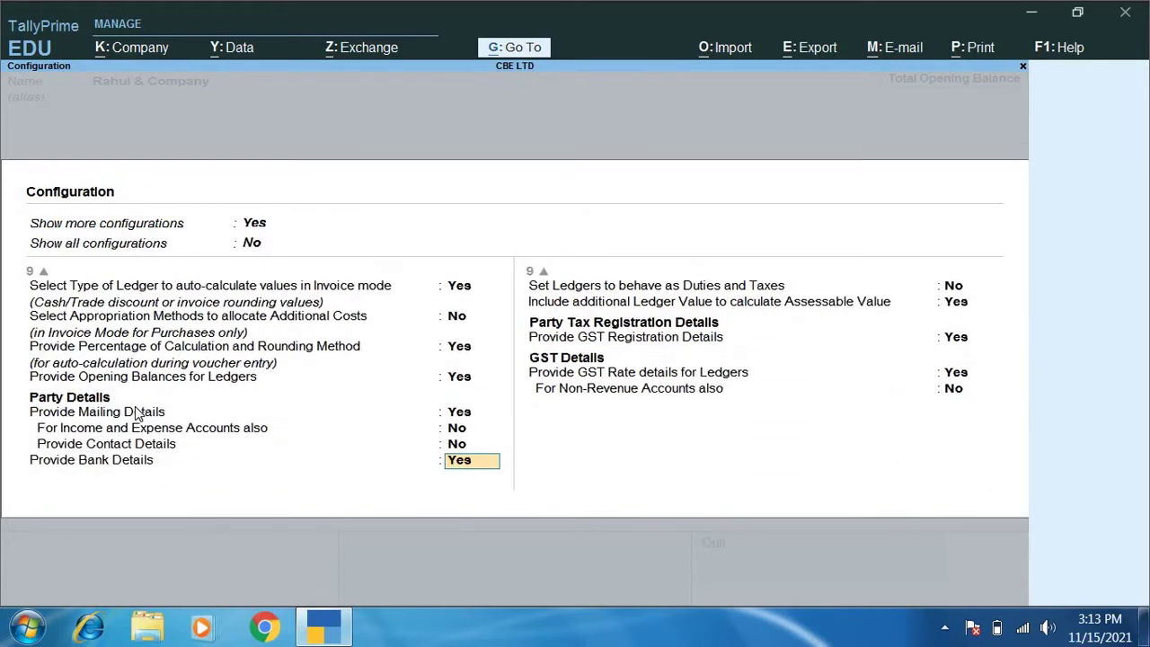
{"action": "key", "text": "Return"}
{"action": "key", "text": "Return"}
{"action": "key", "text": "Return"}
{"action": "key", "text": "Return"}
{"action": "key", "text": "Return"}
{"action": "key", "text": "Return"}
{"action": "key", "text": "Return"}
{"action": "key", "text": "Return"}
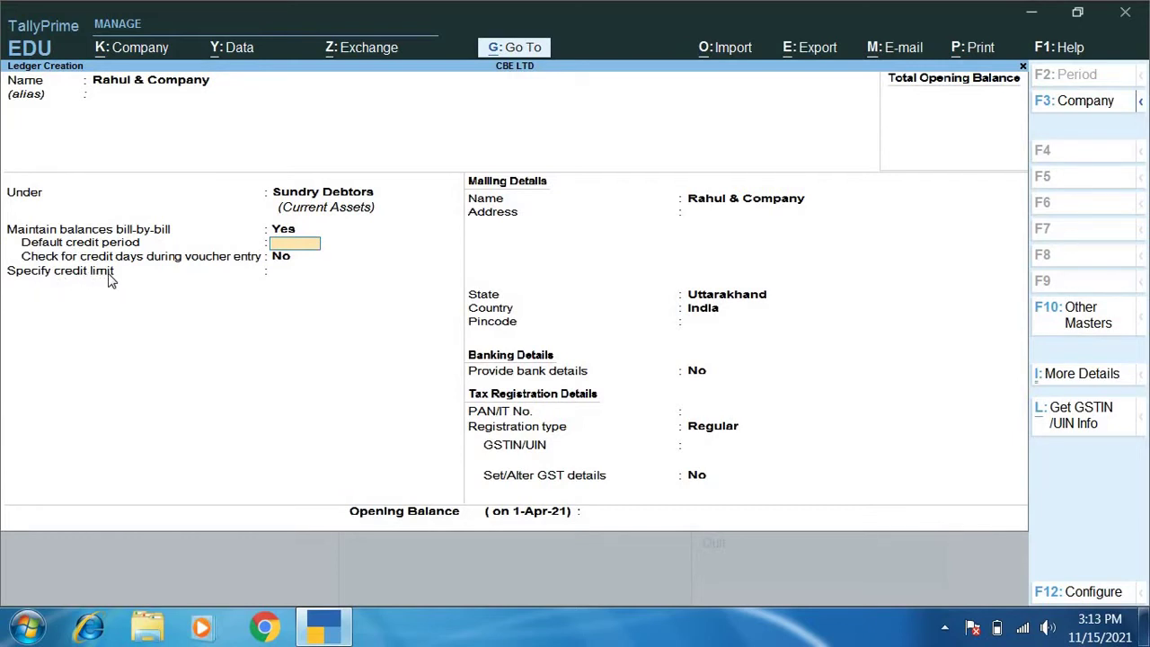
Step: Leave the default credit period blank and set the ledger's credit limit to 25000
{"action": "key", "text": "Return"}
{"action": "key", "text": "Return"}
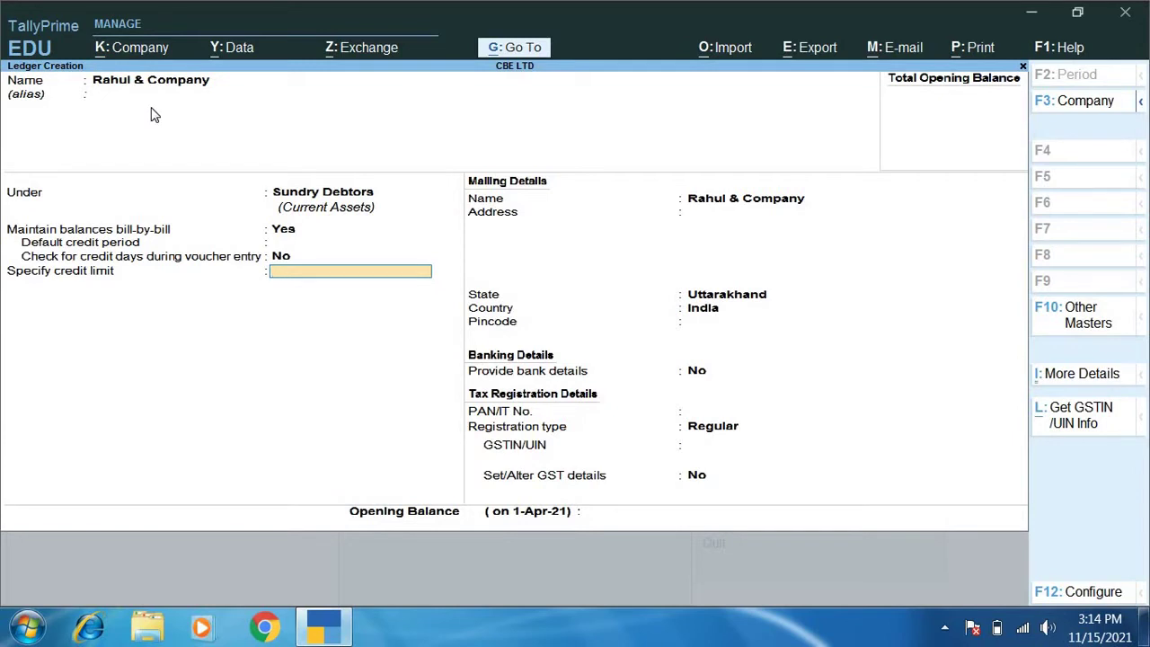
{"action": "type", "text": "25000"}
{"action": "key", "text": "Return"}
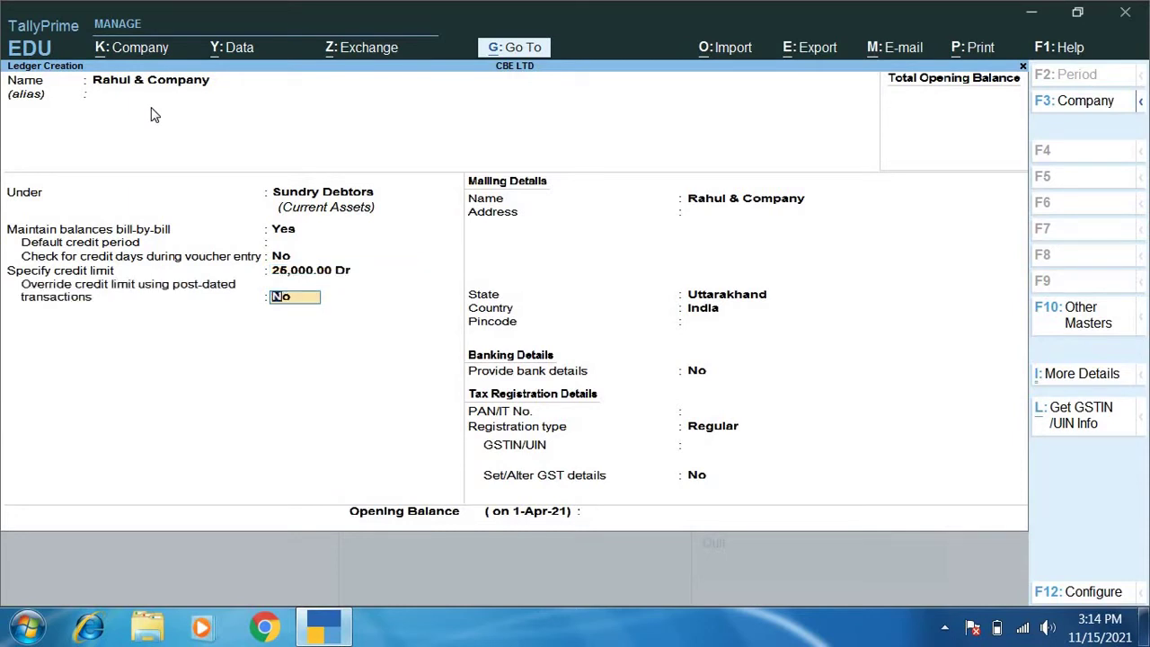
Step: Keep No for overriding the credit limit, accept the remaining default ledger details and save the Rahul & Company ledger
{"action": "key", "text": "Return"}
{"action": "key", "text": "Return"}
{"action": "key", "text": "Return"}
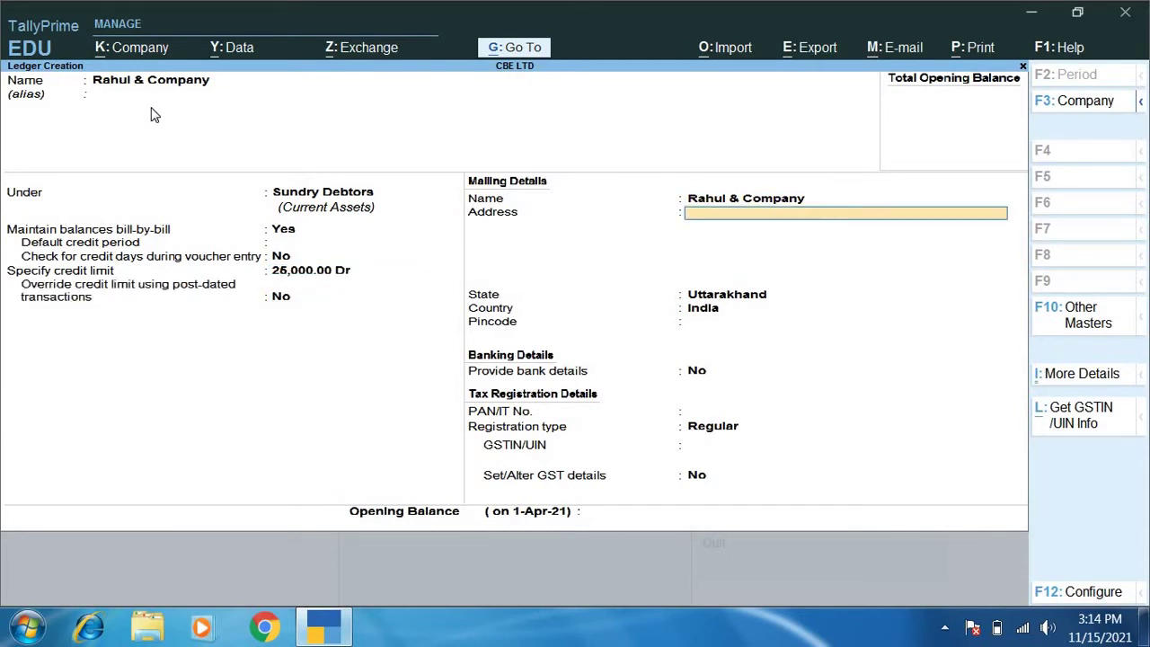
{"action": "key", "text": "Return"}
{"action": "key", "text": "Return"}
{"action": "key", "text": "Return"}
{"action": "key", "text": "Return"}
{"action": "key", "text": "Return"}
{"action": "key", "text": "Return"}
{"action": "key", "text": "Return"}
{"action": "key", "text": "Return"}
{"action": "key", "text": "Return"}
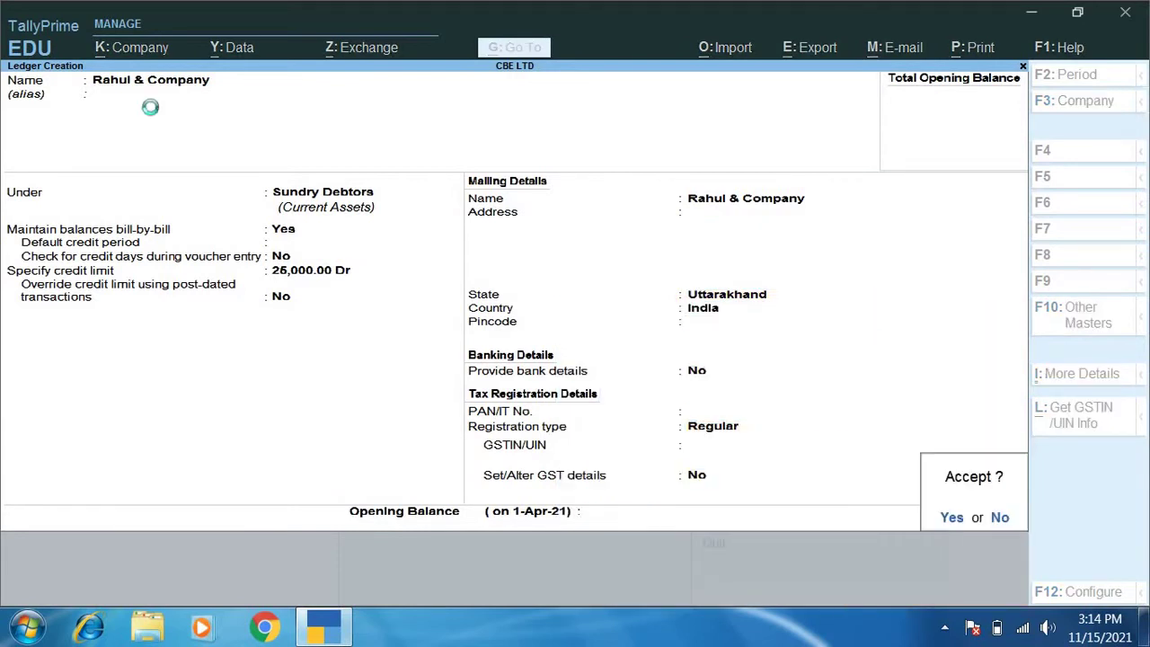
{"action": "key", "text": "Return"}
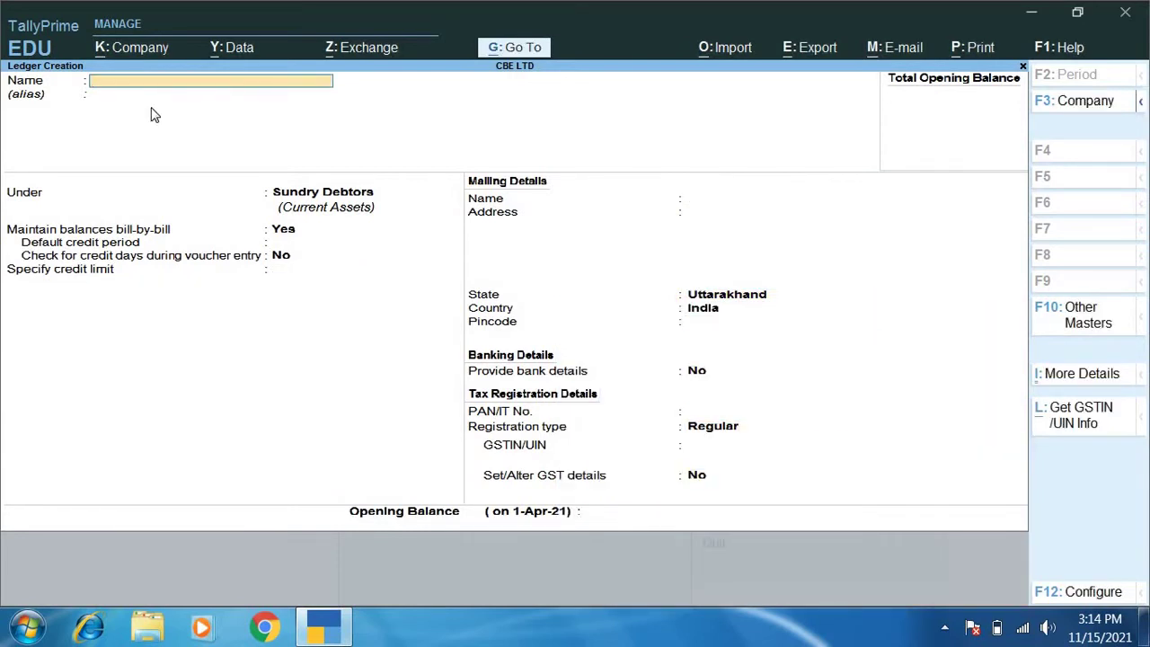
Step: Leave ledger creation and open a new Sales voucher
{"action": "key", "text": "Escape"}
{"action": "key", "text": "Escape"}
{"action": "key", "text": "Escape"}
{"action": "key", "text": "Escape"}
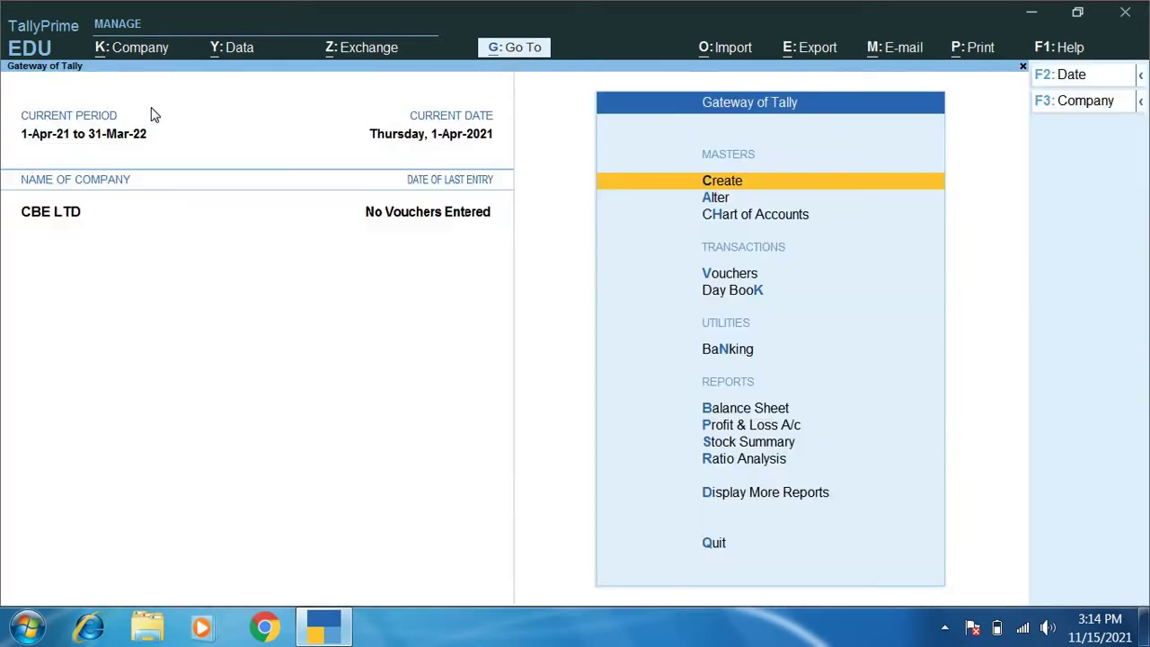
{"action": "key", "text": "Down"}
{"action": "key", "text": "Down"}
{"action": "key", "text": "Down"}
{"action": "key", "text": "Down"}
{"action": "key", "text": "Down"}
{"action": "key", "text": "Up"}
{"action": "key", "text": "Up"}
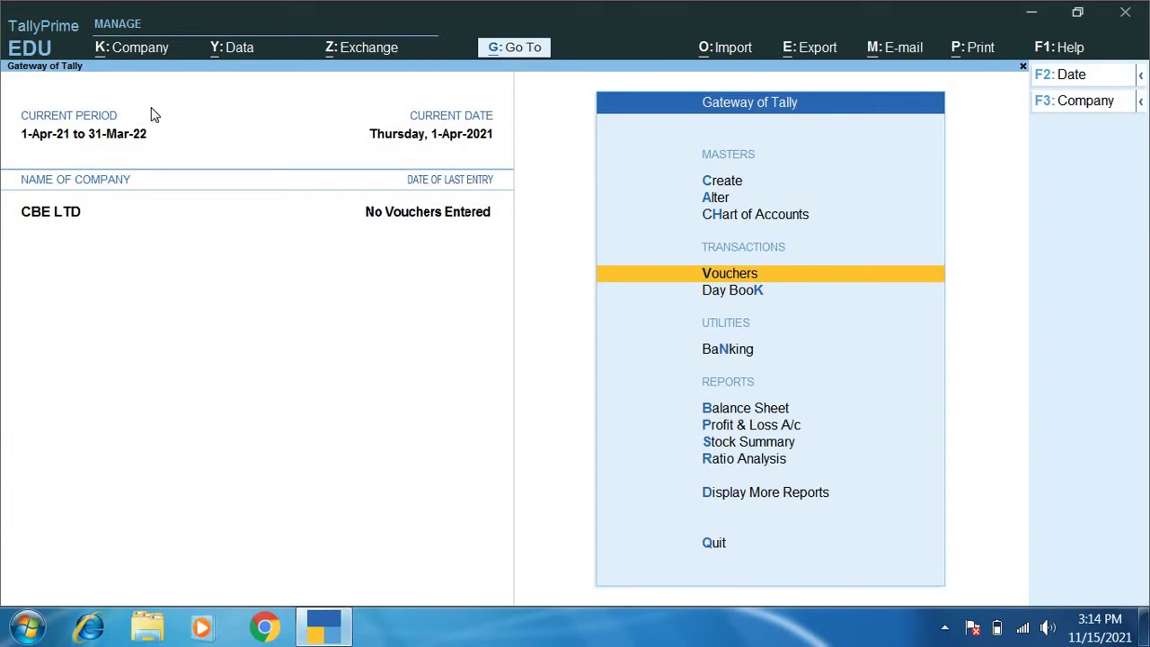
{"action": "key", "text": "Return"}
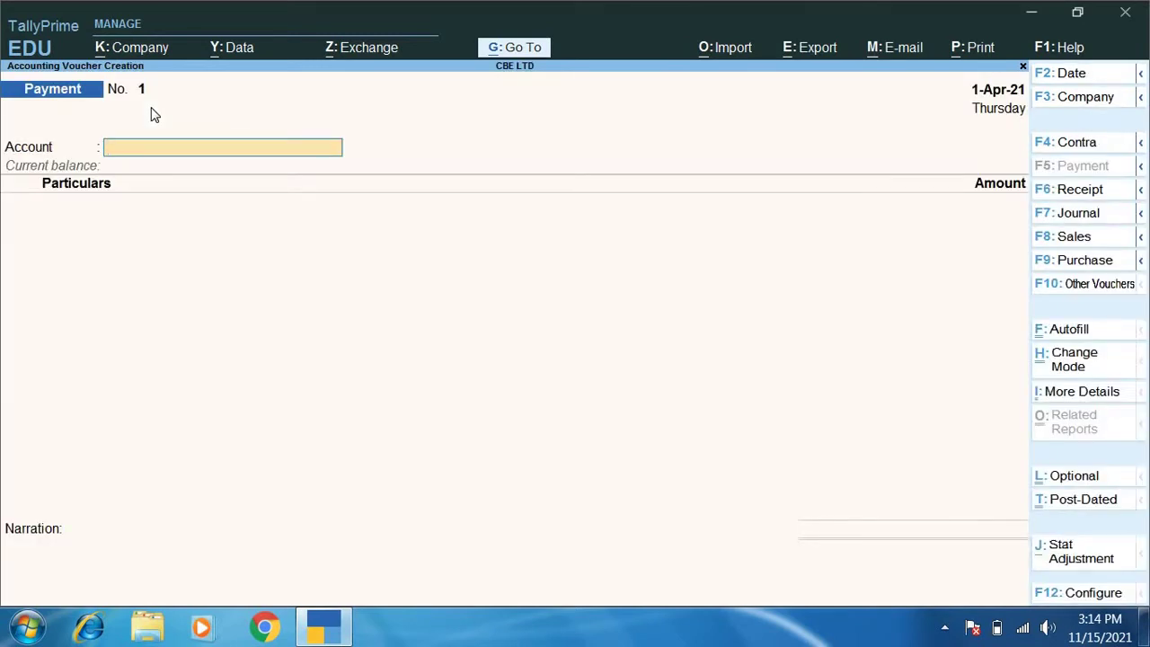
{"action": "key", "text": "F8"}
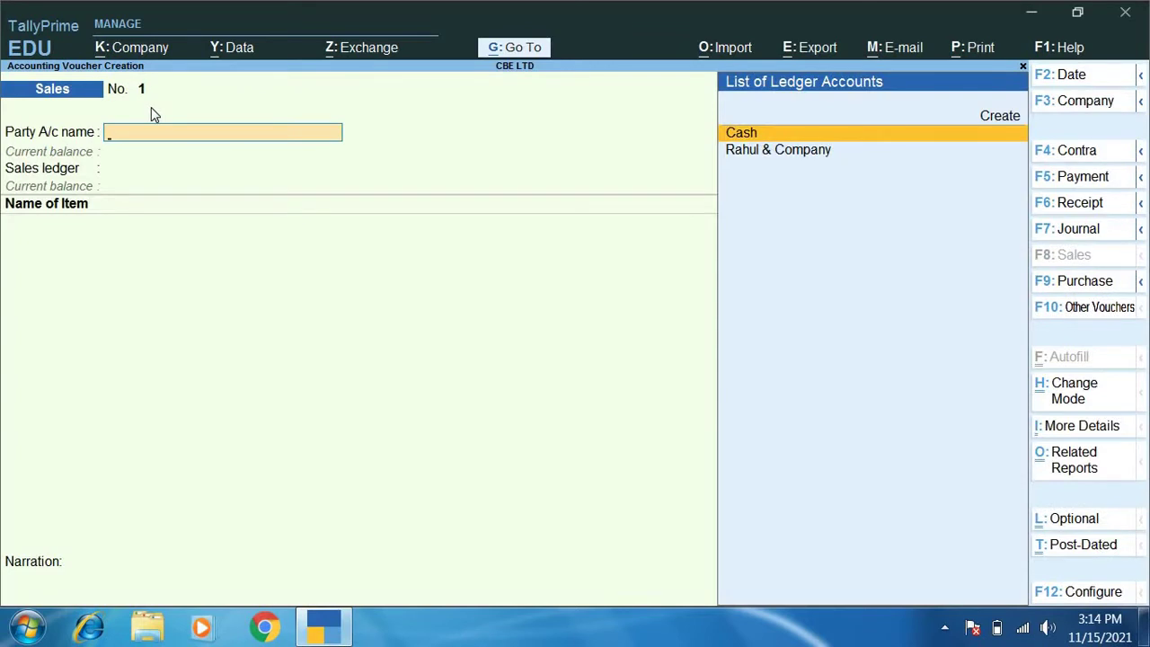
Step: Select Rahul & Company as the voucher's party account, accepting blank dispatch details and the default party details with Uttarakhand as place of supply
{"action": "key", "text": "Down"}
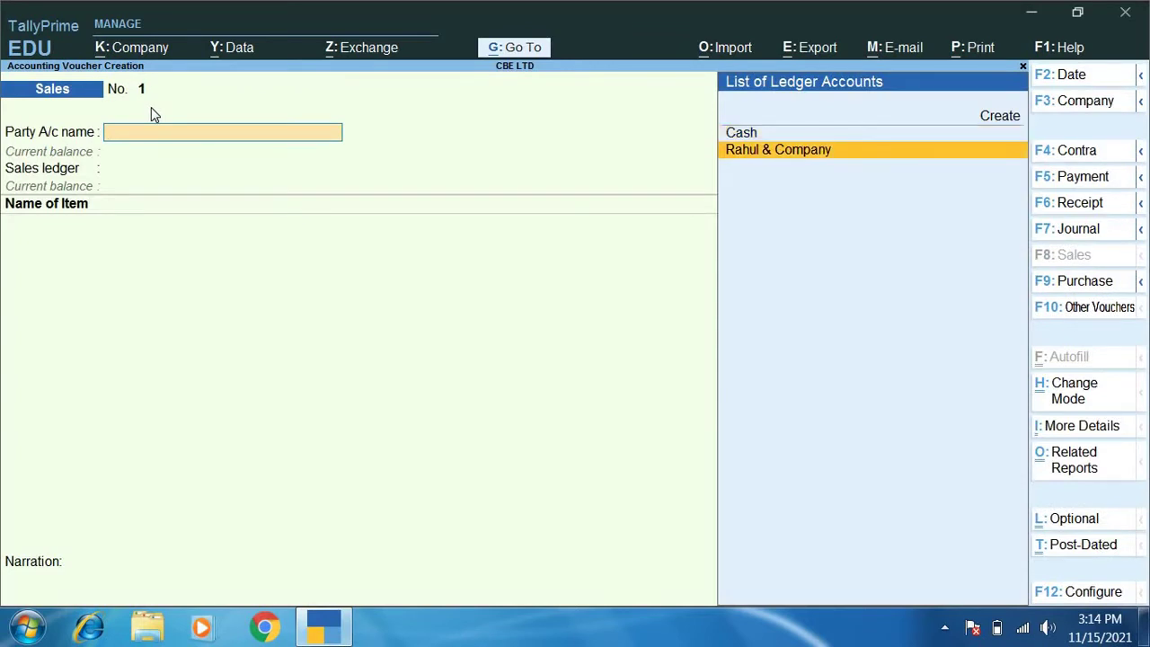
{"action": "key", "text": "Return"}
{"action": "key", "text": "Return"}
{"action": "key", "text": "Return"}
{"action": "key", "text": "Return"}
{"action": "key", "text": "Return"}
{"action": "key", "text": "Return"}
{"action": "key", "text": "Return"}
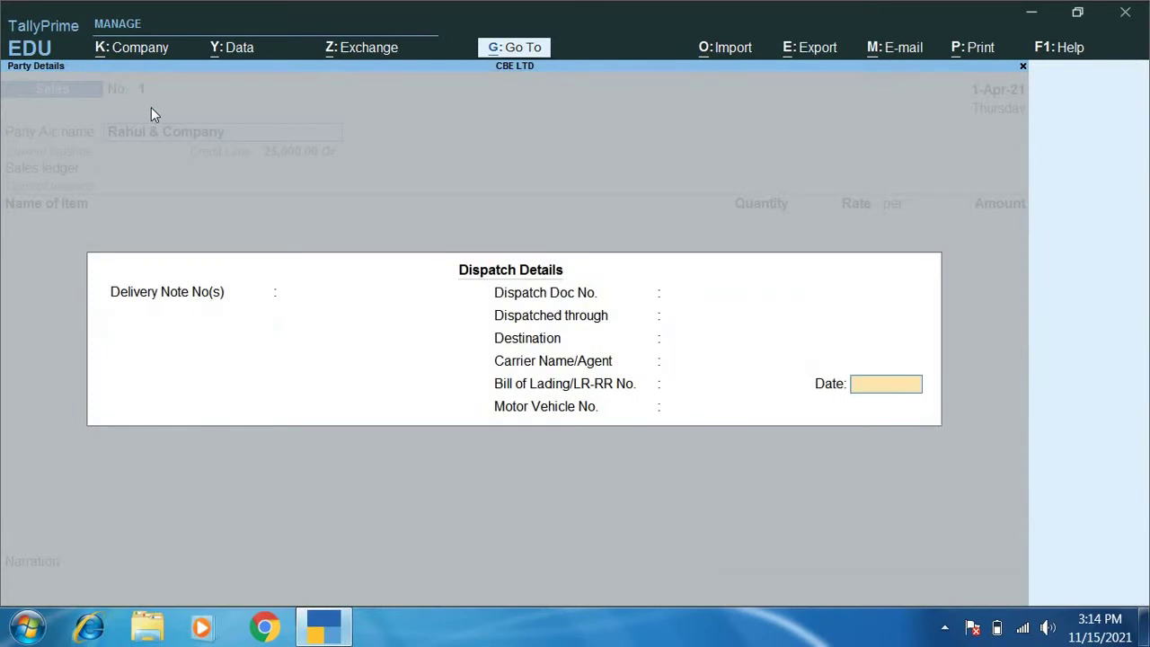
{"action": "key", "text": "Return"}
{"action": "key", "text": "Return"}
{"action": "key", "text": "Return"}
{"action": "key", "text": "Return"}
{"action": "key", "text": "Return"}
{"action": "key", "text": "Return"}
{"action": "key", "text": "Return"}
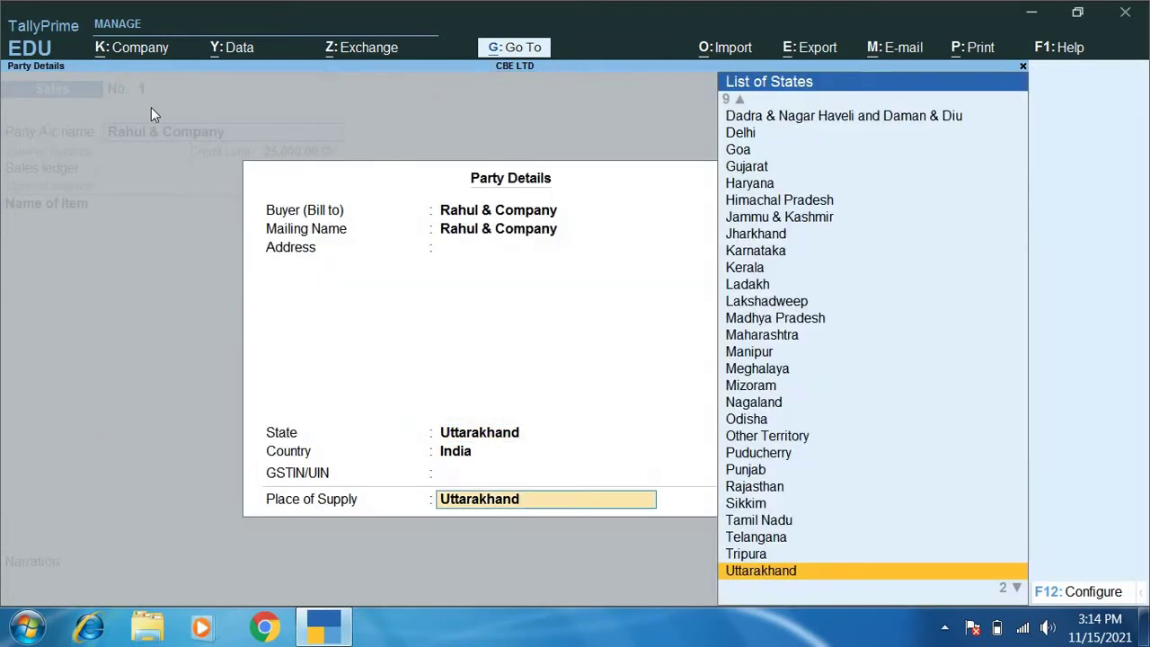
{"action": "key", "text": "Return"}
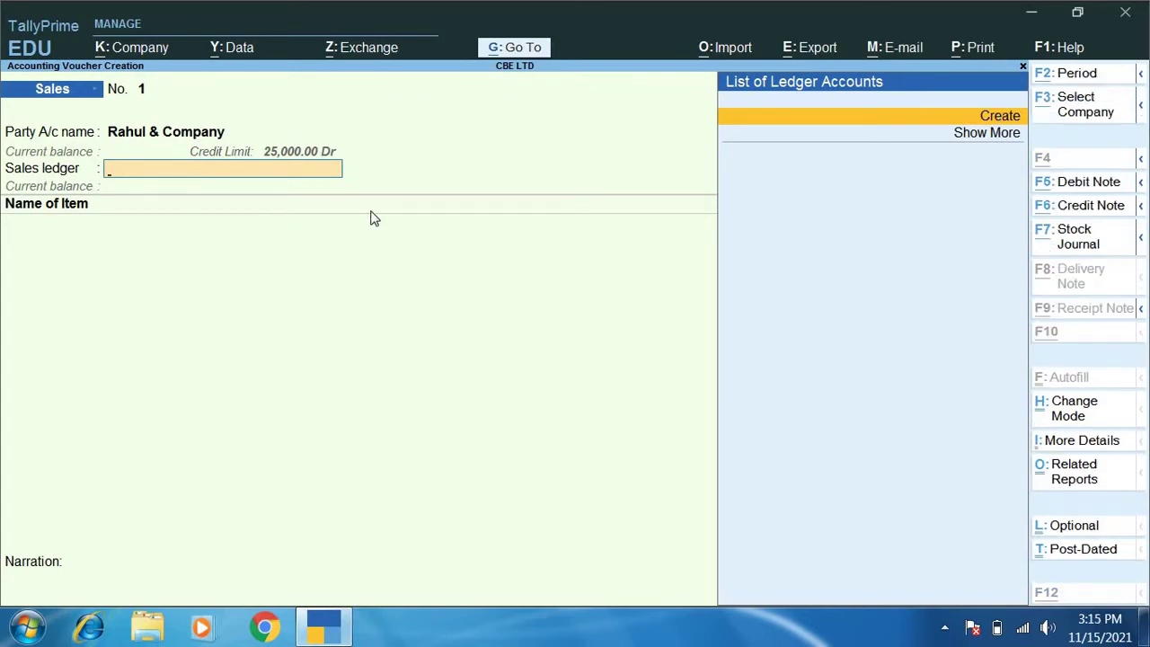
Step: Create a new ledger named Sales from the voucher's sales ledger field and place it under Sales Accounts
{"action": "key", "text": "alt+c"}
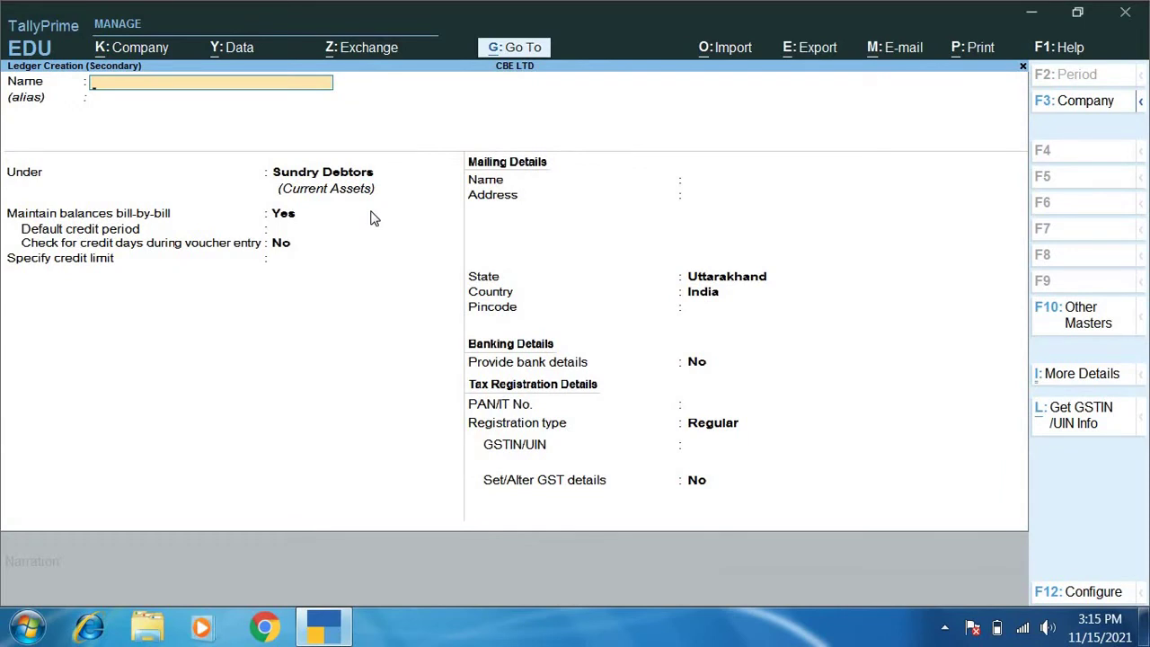
{"action": "type", "text": "Sales"}
{"action": "key", "text": "Return"}
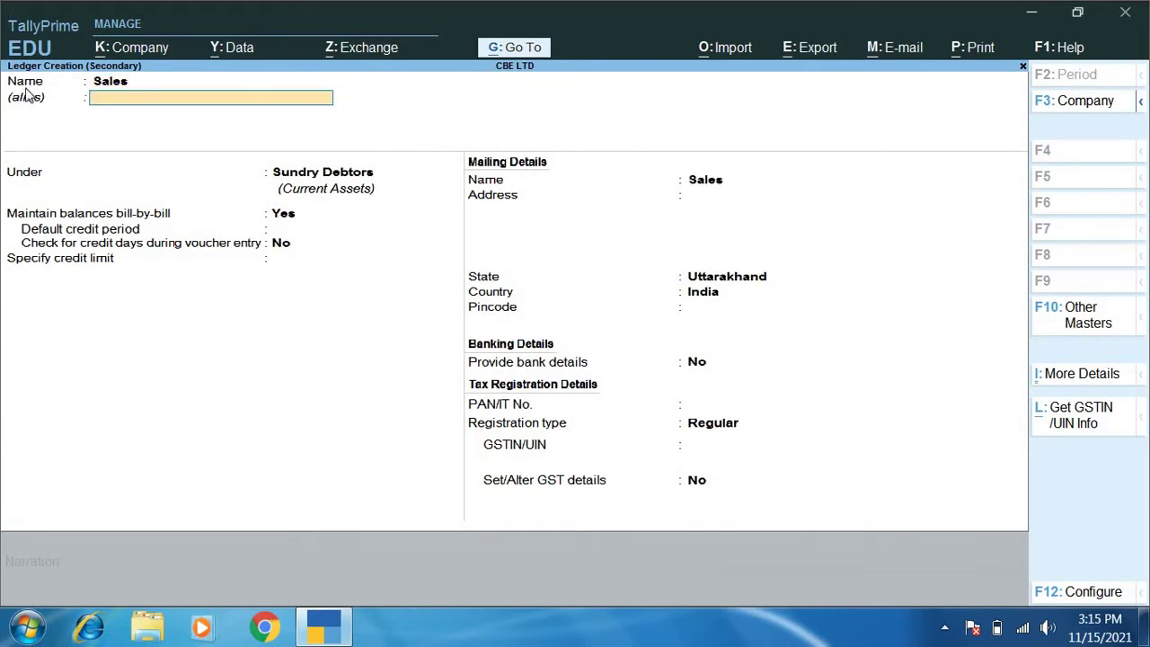
{"action": "key", "text": "Return"}
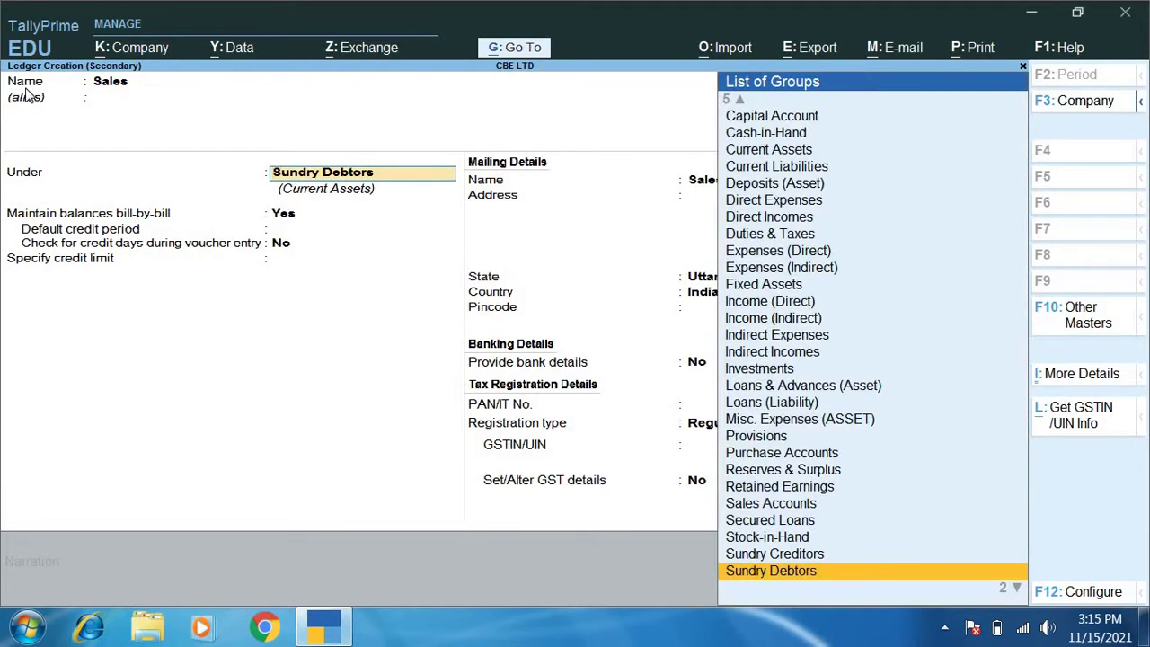
{"action": "type", "text": "S"}
{"action": "key", "text": "Down"}
{"action": "key", "text": "Down"}
{"action": "key", "text": "Up"}
{"action": "key", "text": "Up"}
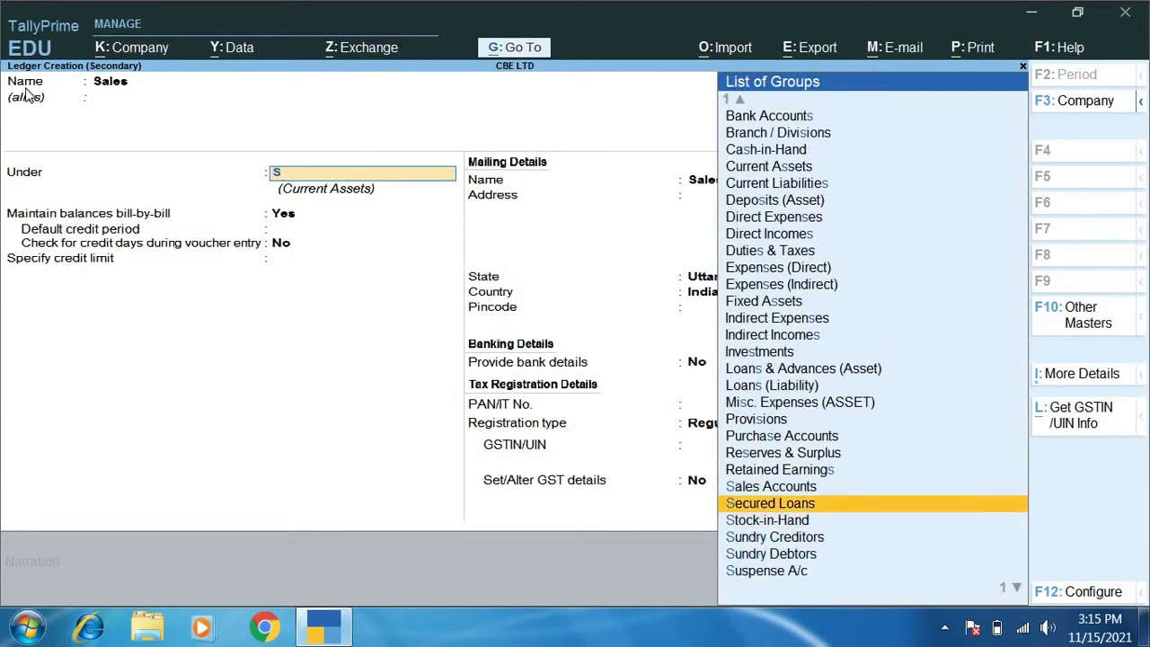
{"action": "key", "text": "Return"}
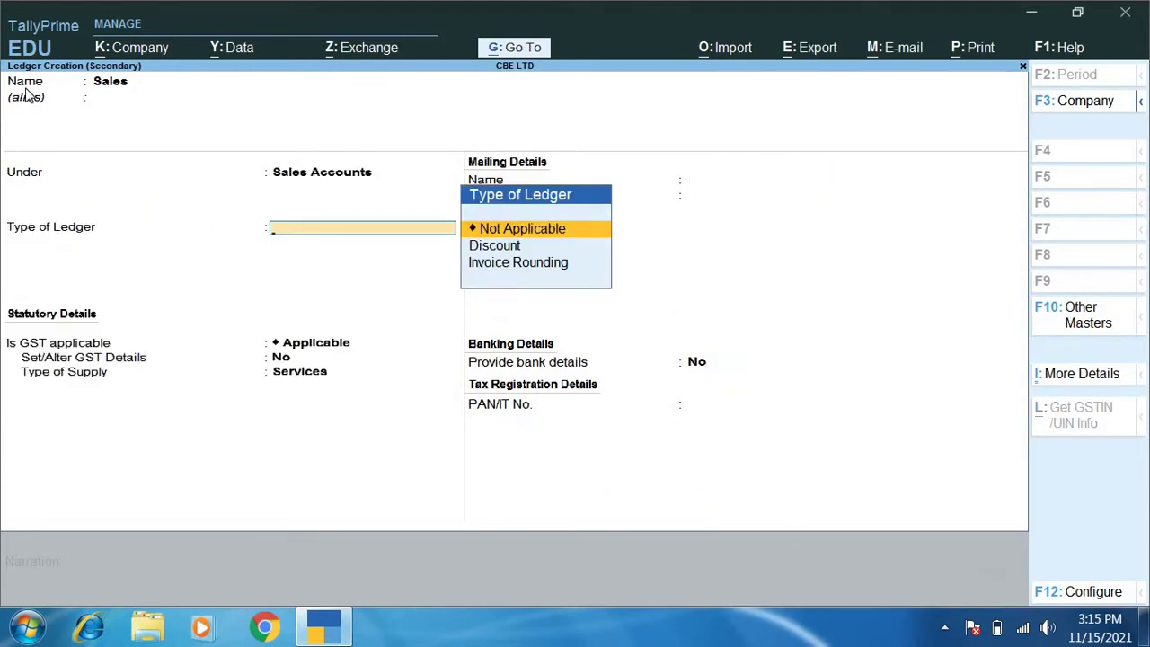
Step: Keep the Sales ledger type Not Applicable, set its type of supply to Goods and save it with the remaining defaults
{"action": "key", "text": "Return"}
{"action": "key", "text": "Return"}
{"action": "key", "text": "Return"}
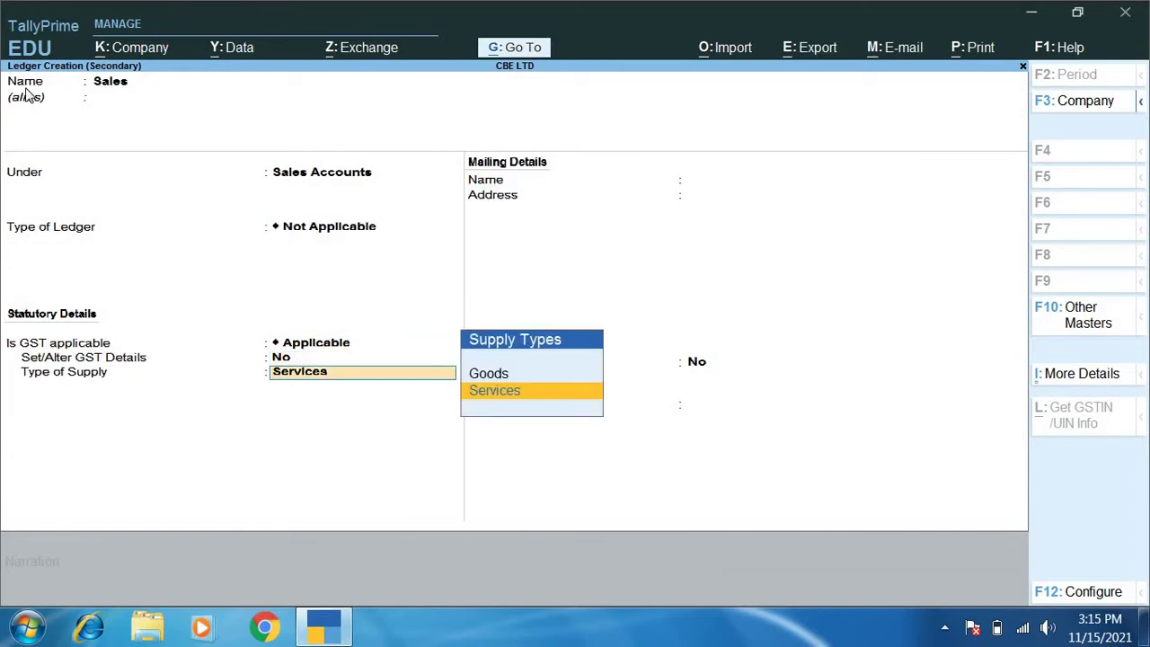
{"action": "key", "text": "Up"}
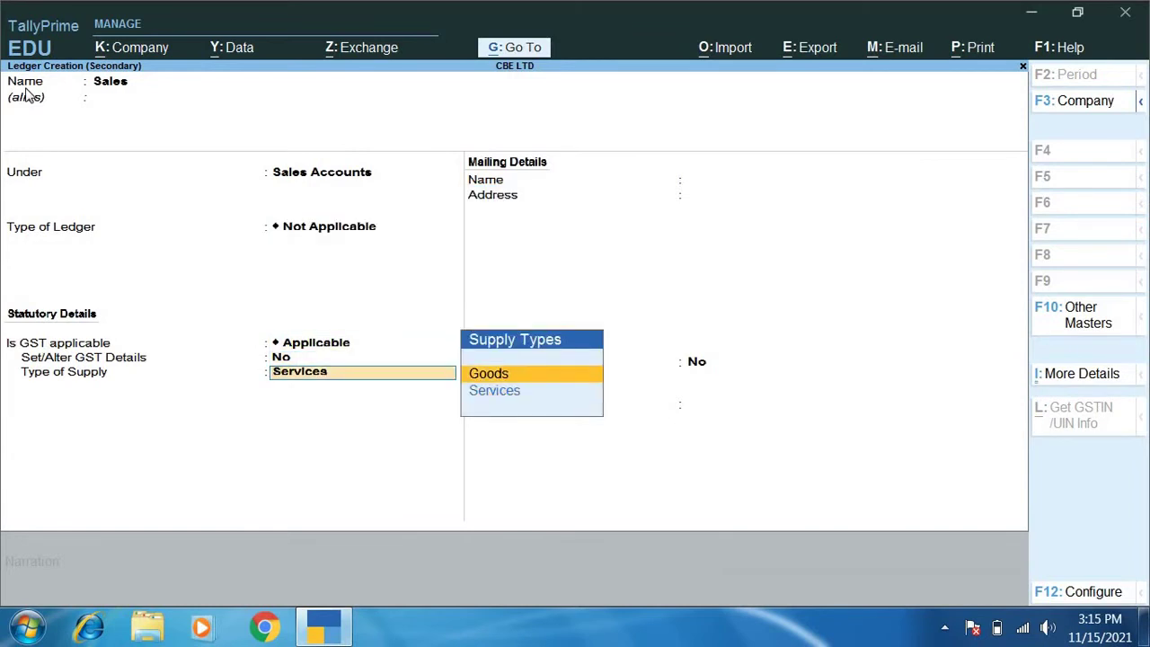
{"action": "key", "text": "Down"}
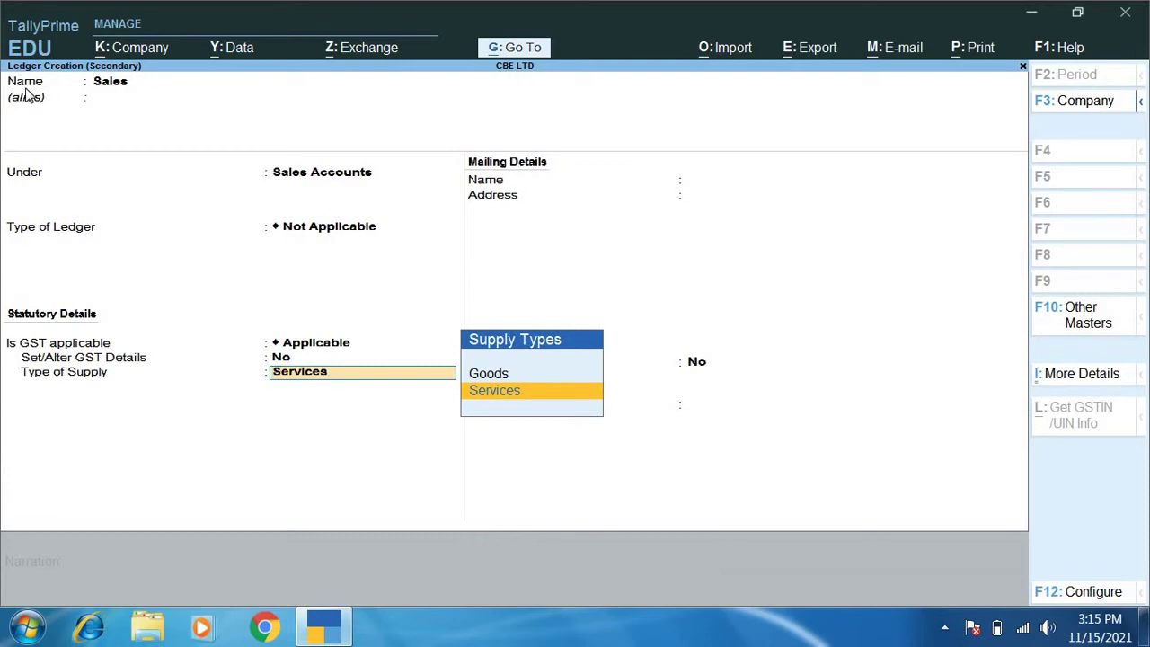
{"action": "key", "text": "Up"}
{"action": "key", "text": "Return"}
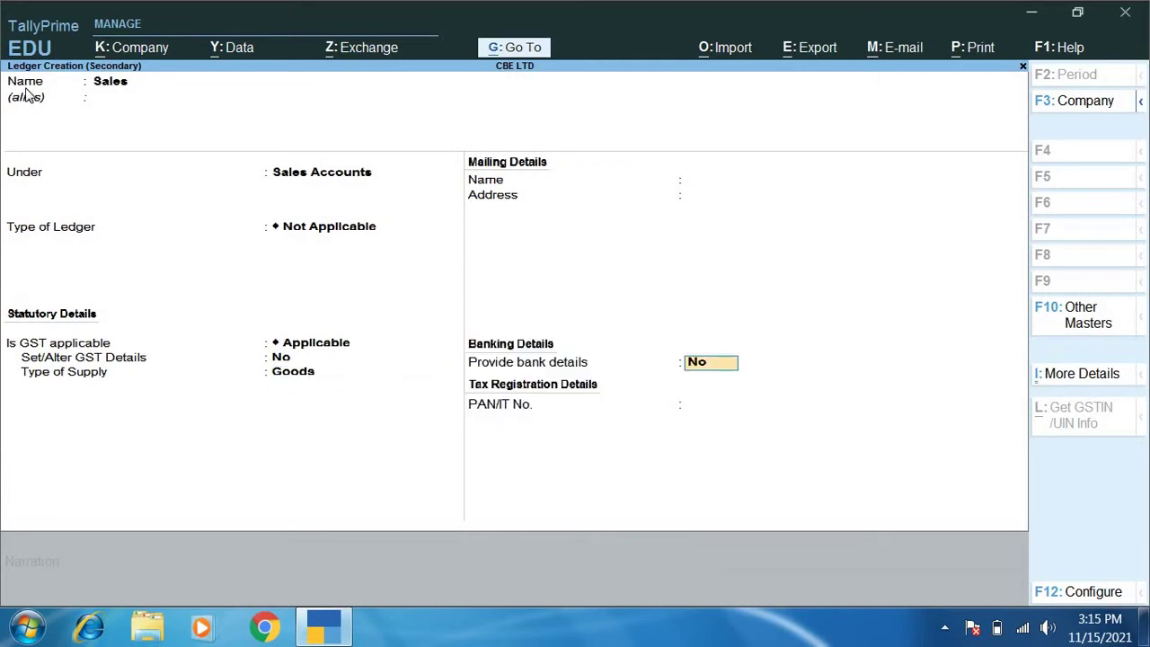
{"action": "key", "text": "Return"}
{"action": "key", "text": "Return"}
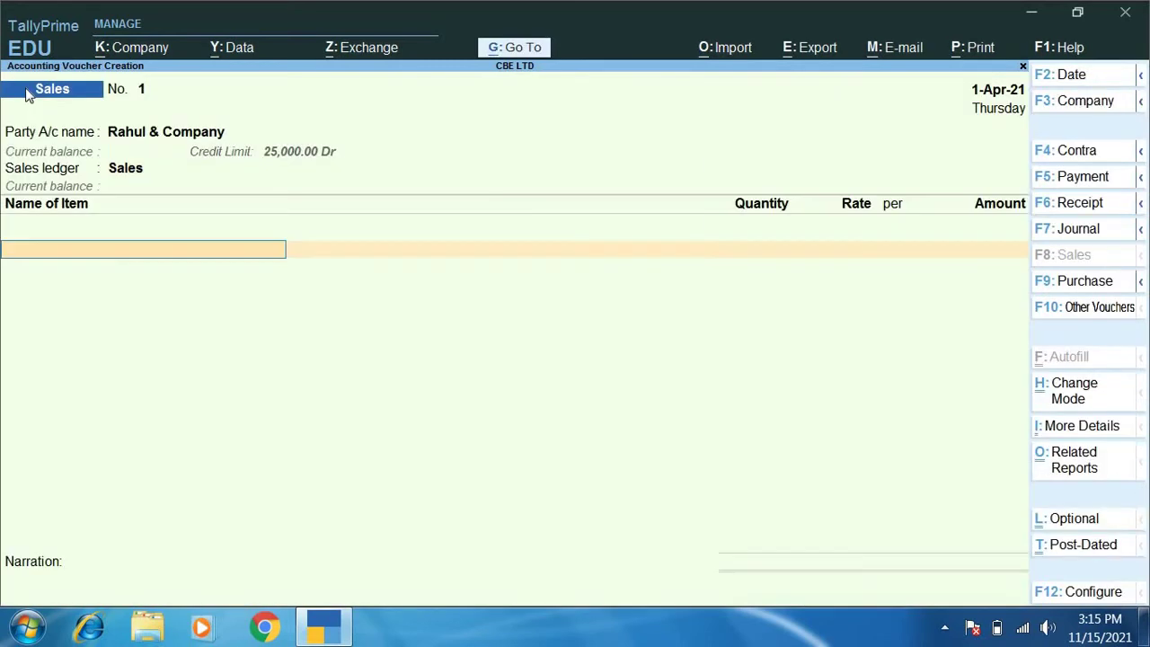
Step: Start a new stock item named Keyboard A/c from the voucher's item field, keeping it under Primary
{"action": "key", "text": "Return"}
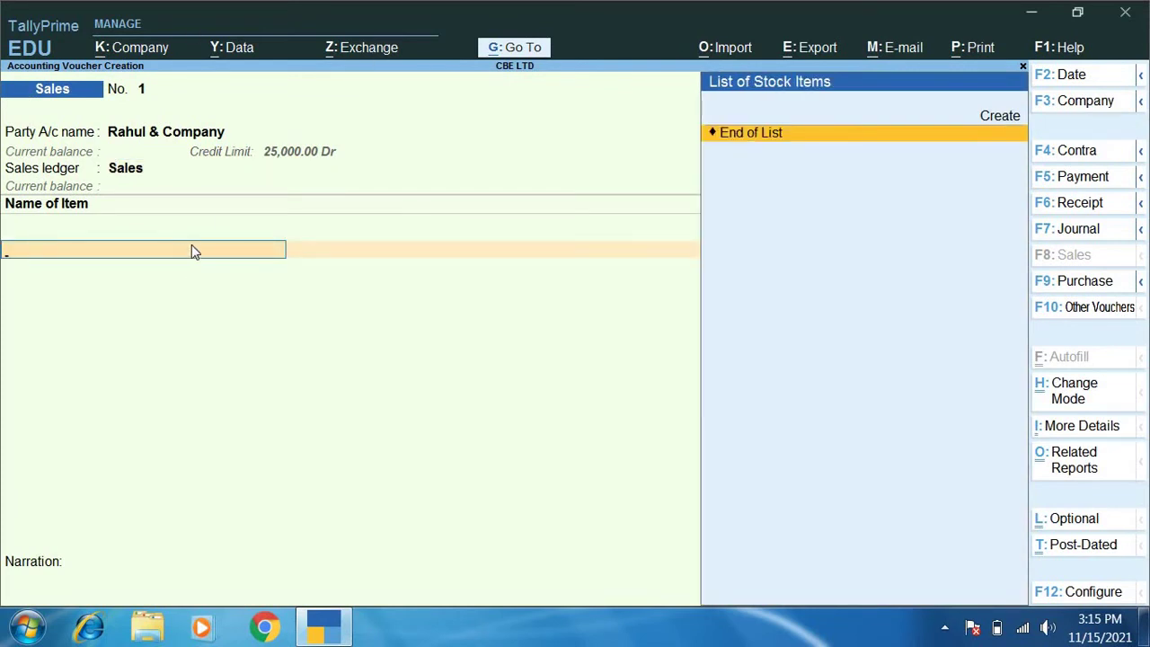
{"action": "key", "text": "alt+c"}
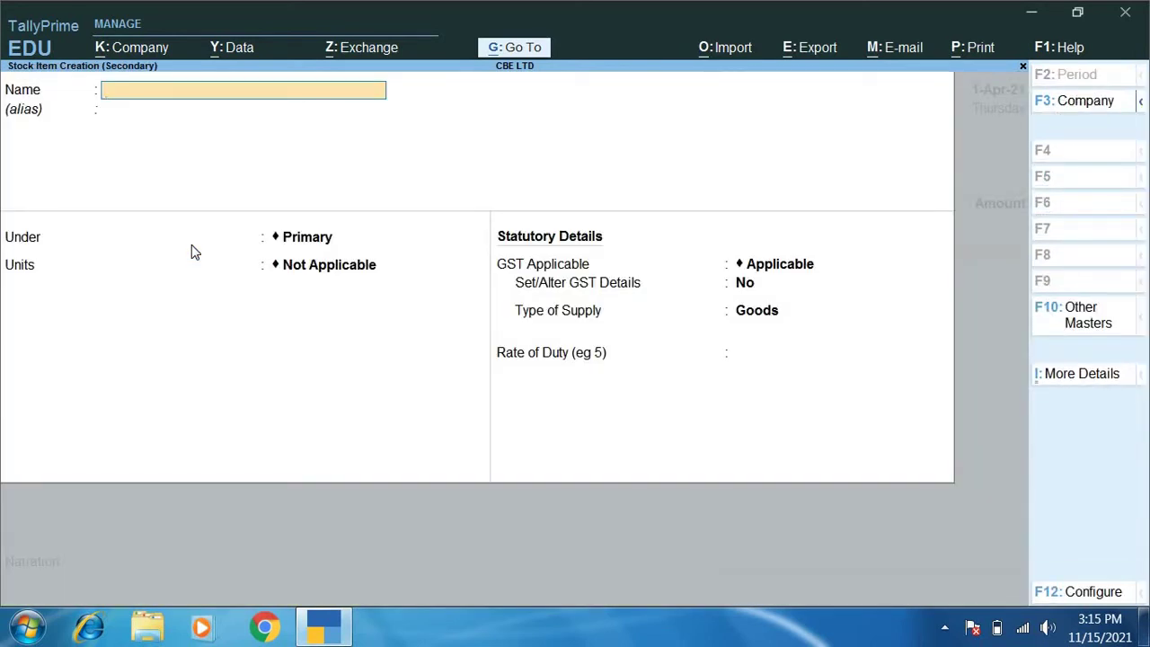
{"action": "type", "text": "Keyboard a/c"}
{"action": "key", "text": "Return"}
{"action": "key", "text": "Return"}
{"action": "key", "text": "Return"}
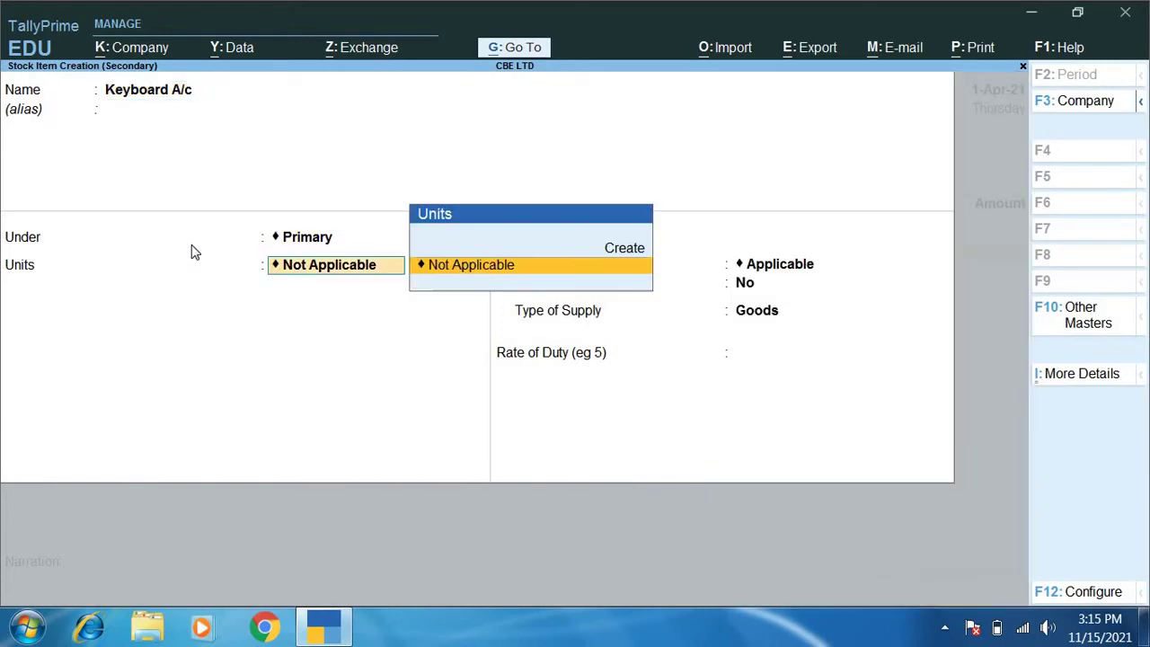
Step: Create a simple unit with symbol nos and zero decimal places, and assign it to the Keyboard A/c stock item
{"action": "key", "text": "ctrl"}
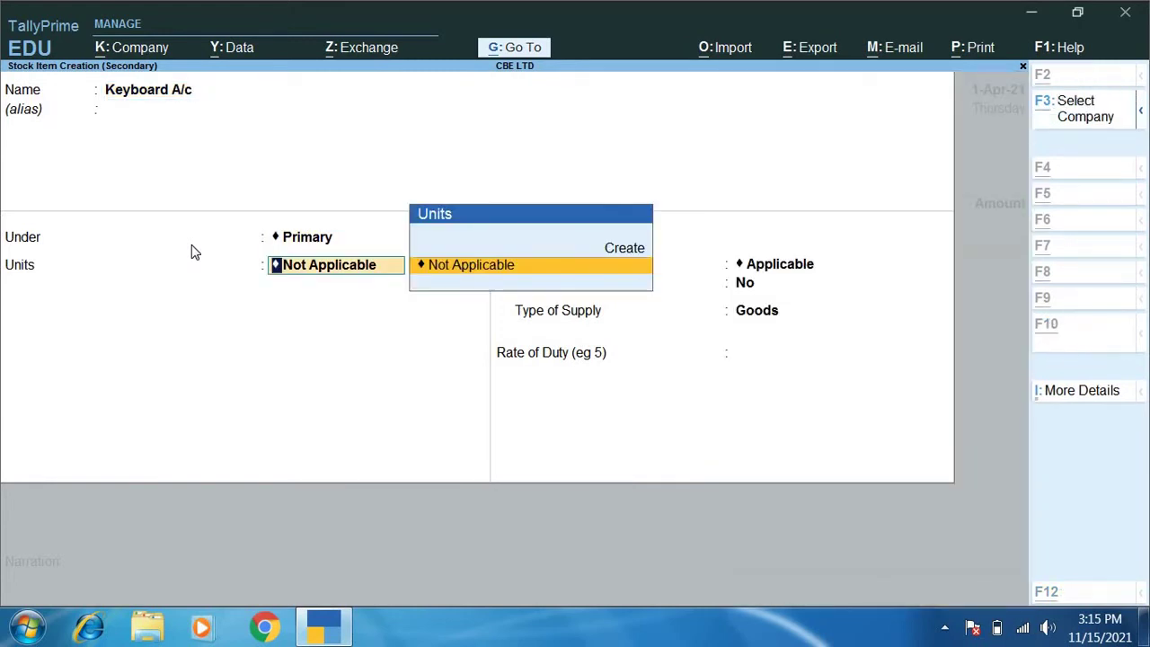
{"action": "key", "text": "alt+c"}
{"action": "type", "text": "nos"}
{"action": "key", "text": "Return"}
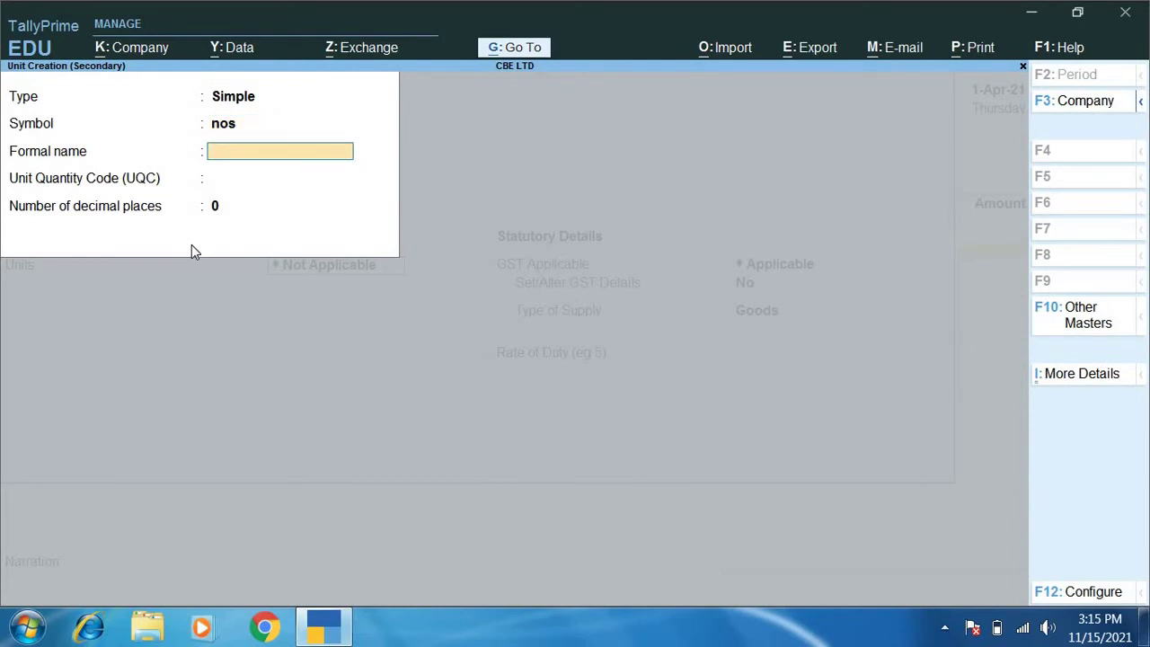
{"action": "key", "text": "Return"}
{"action": "key", "text": "Return"}
{"action": "key", "text": "Return"}
{"action": "key", "text": "Return"}
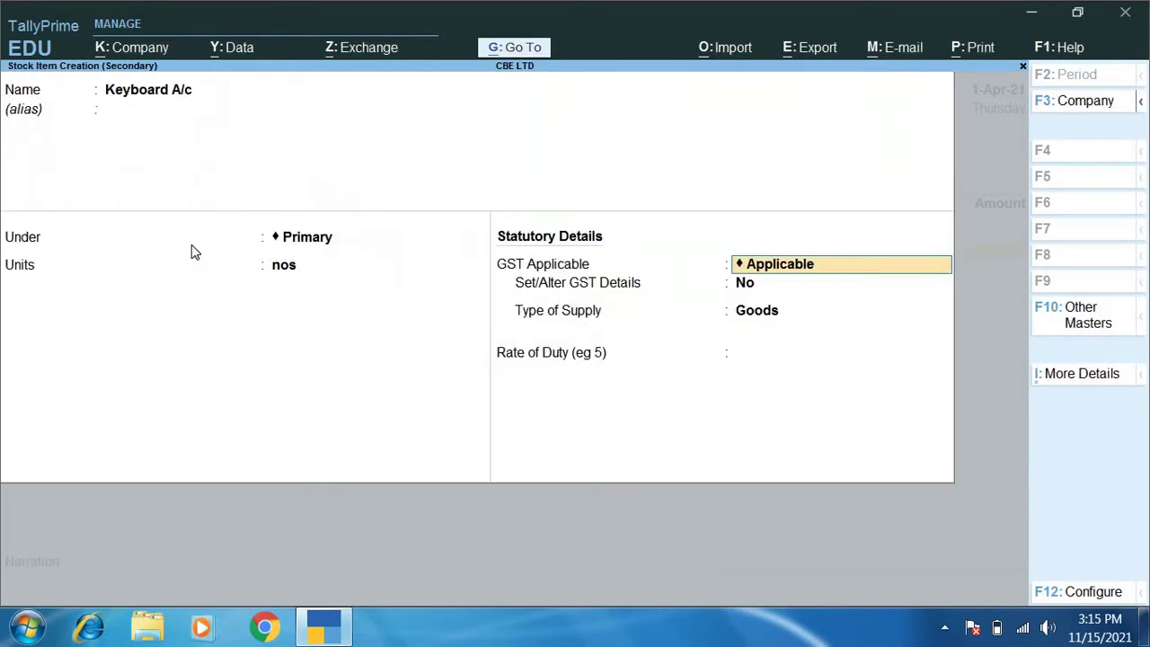
Step: Accept the stock item's default GST details with a blank rate of duty and save it into the voucher
{"action": "key", "text": "Return"}
{"action": "key", "text": "Return"}
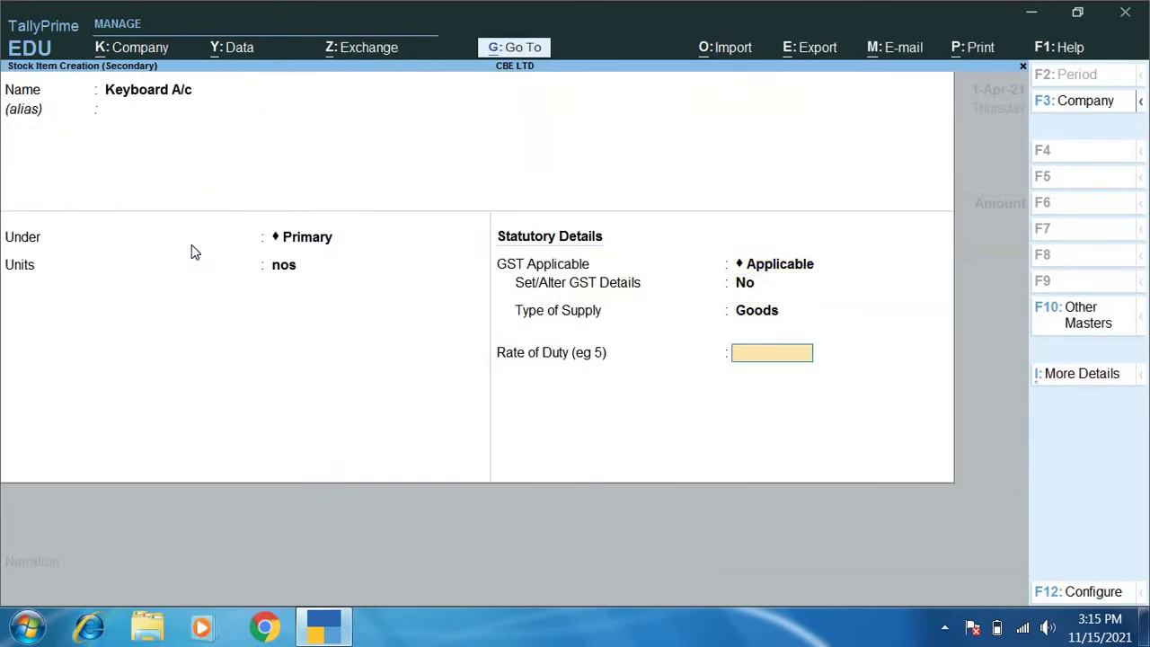
{"action": "key", "text": "Return"}
{"action": "key", "text": "Return"}
{"action": "key", "text": "Return"}
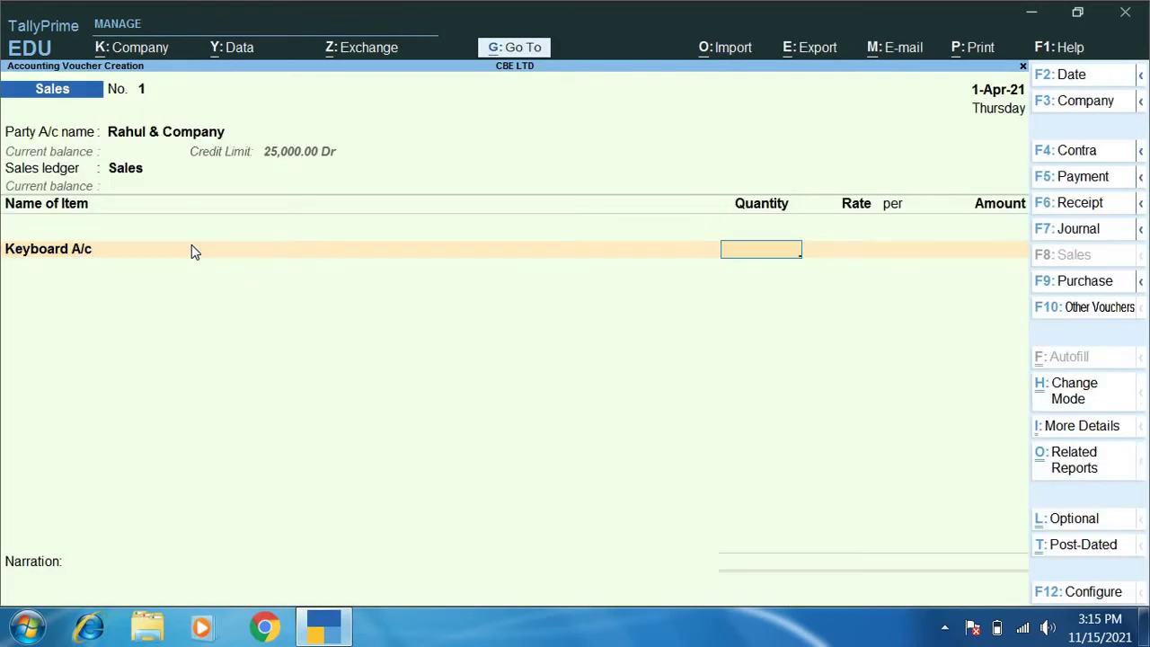
Step: Enter a quantity of 10 nos at a rate of 500 per nos for Keyboard A/c
{"action": "type", "text": "10"}
{"action": "key", "text": "Return"}
{"action": "key", "text": "Return"}
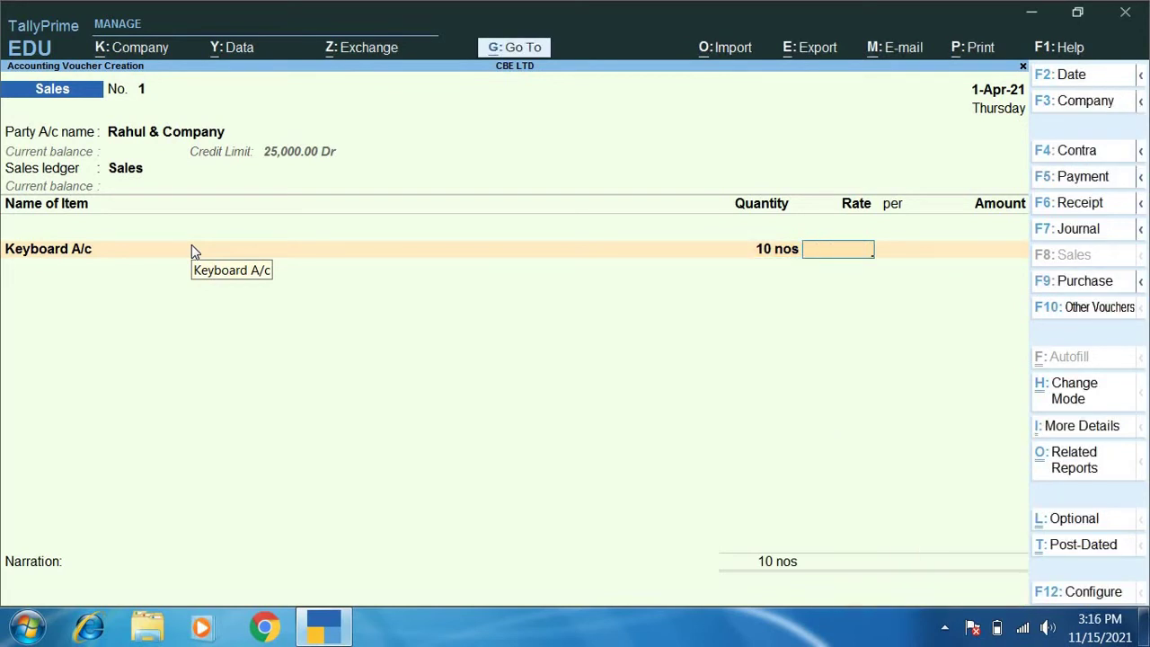
{"action": "type", "text": "500"}
{"action": "key", "text": "Return"}
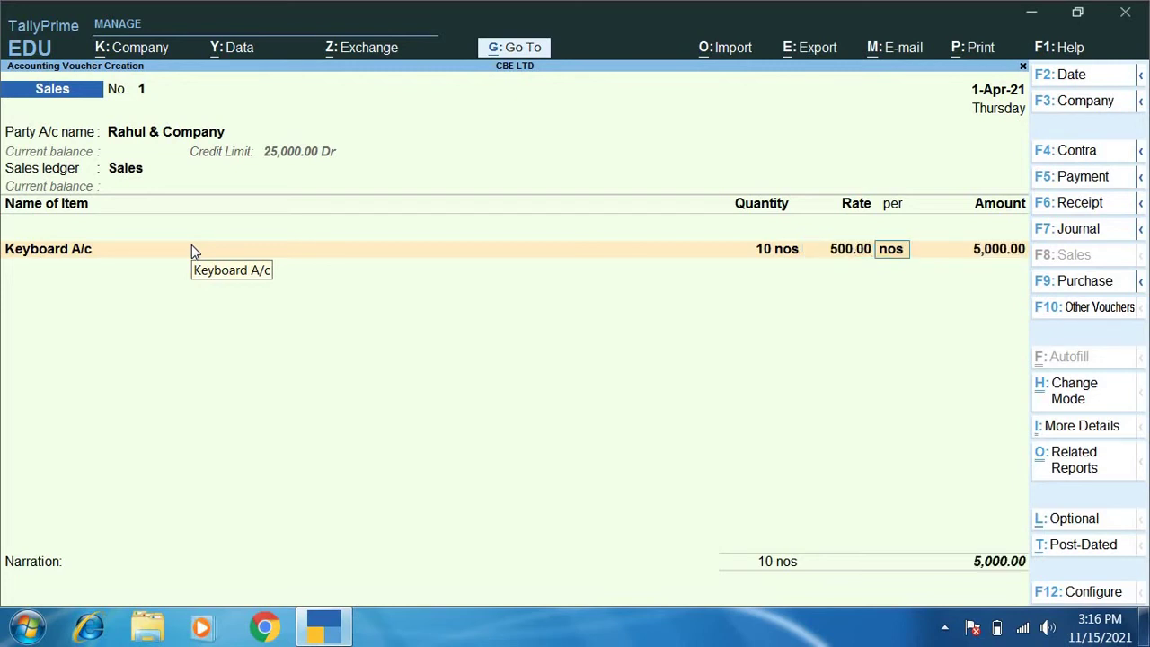
{"action": "key", "text": "Return"}
{"action": "key", "text": "Return"}
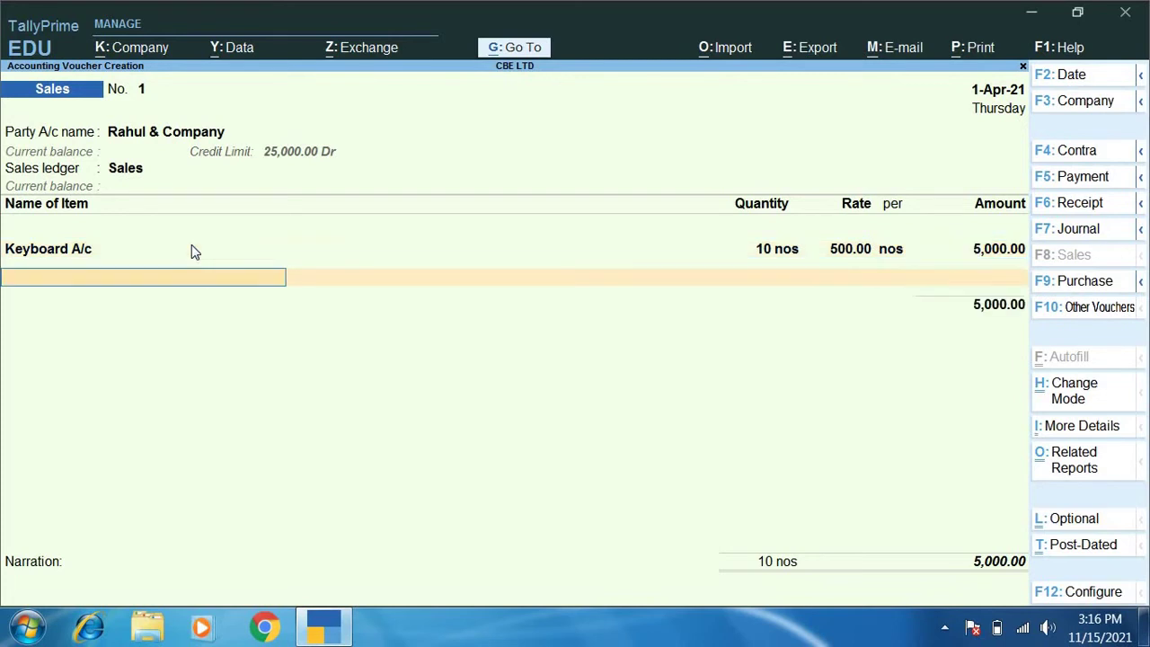
Step: End the voucher's item list and accept the New Ref bill-wise details for Rahul & Company
{"action": "key", "text": "Return"}
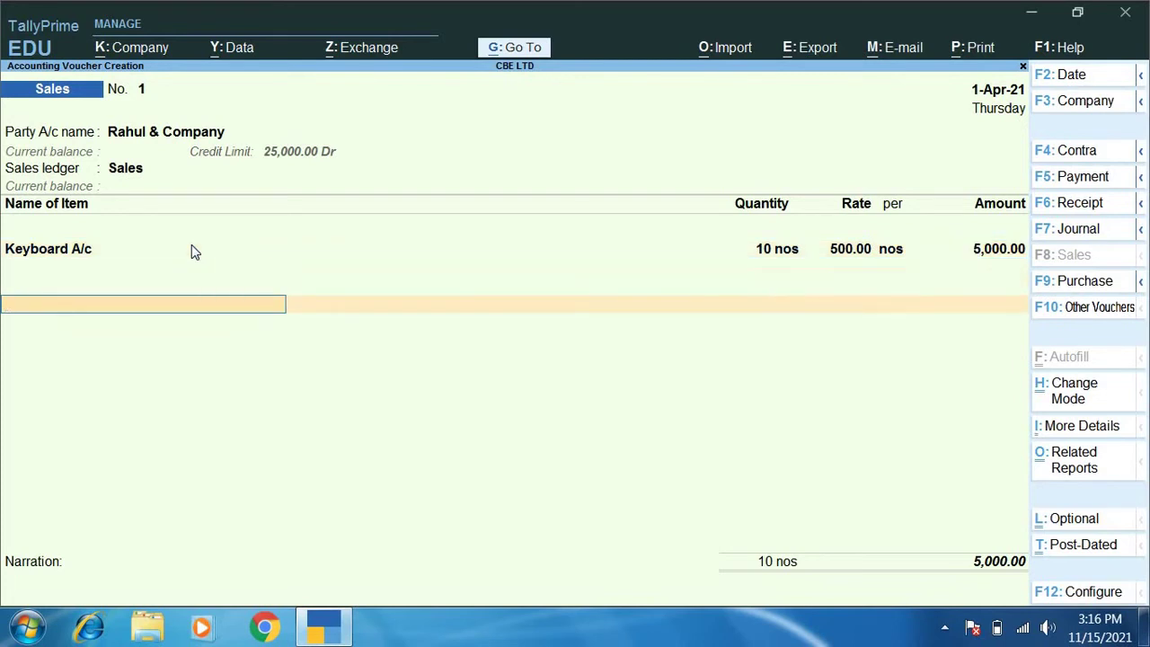
{"action": "key", "text": "Return"}
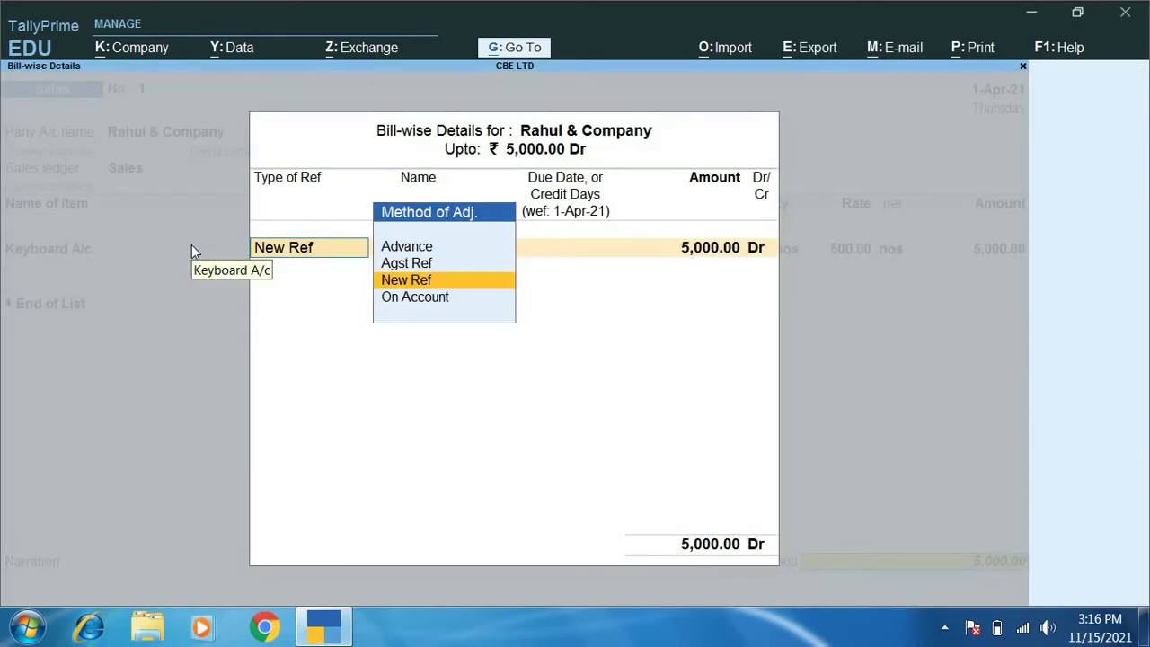
{"action": "key", "text": "Return"}
{"action": "key", "text": "Return"}
{"action": "key", "text": "Return"}
{"action": "key", "text": "Return"}
Step: Enter the narration "being cash sales" and save the sales voucher
{"action": "type", "text": "being ca"}
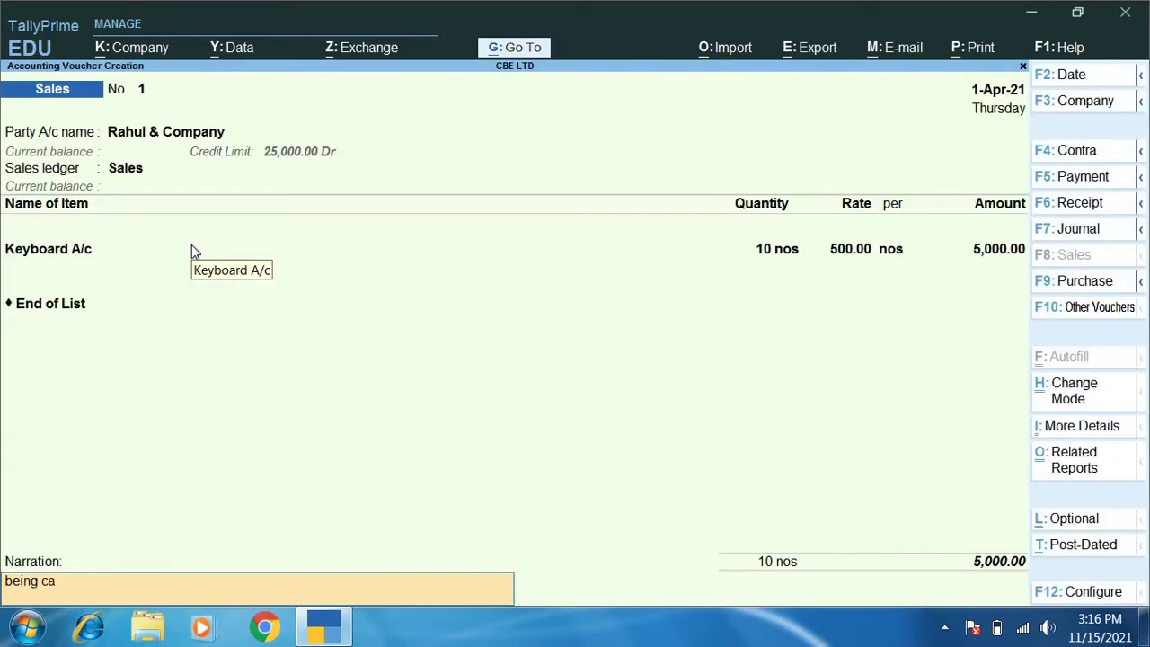
{"action": "type", "text": "sh sales"}
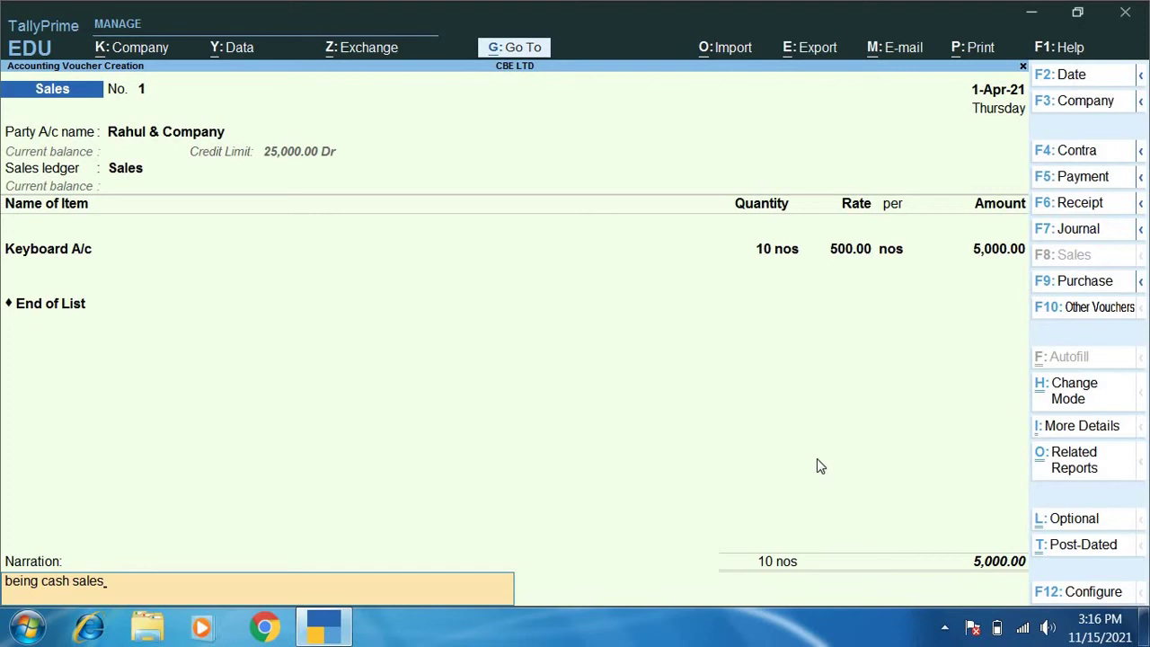
{"action": "key", "text": "Return"}
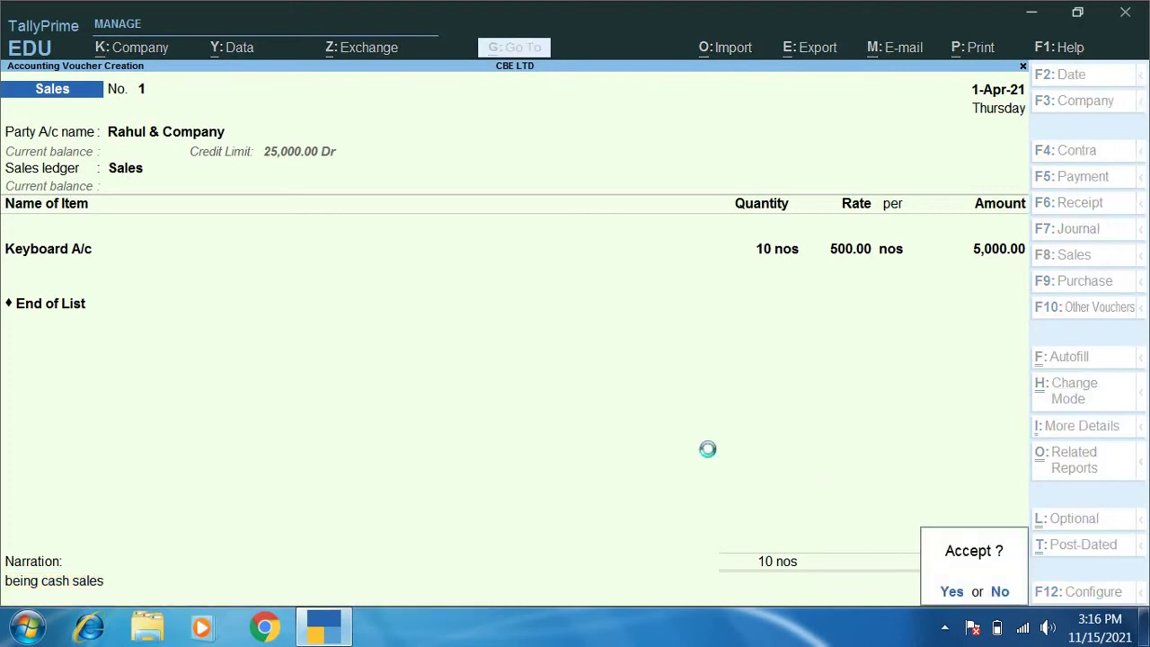
{"action": "key", "text": "y"}
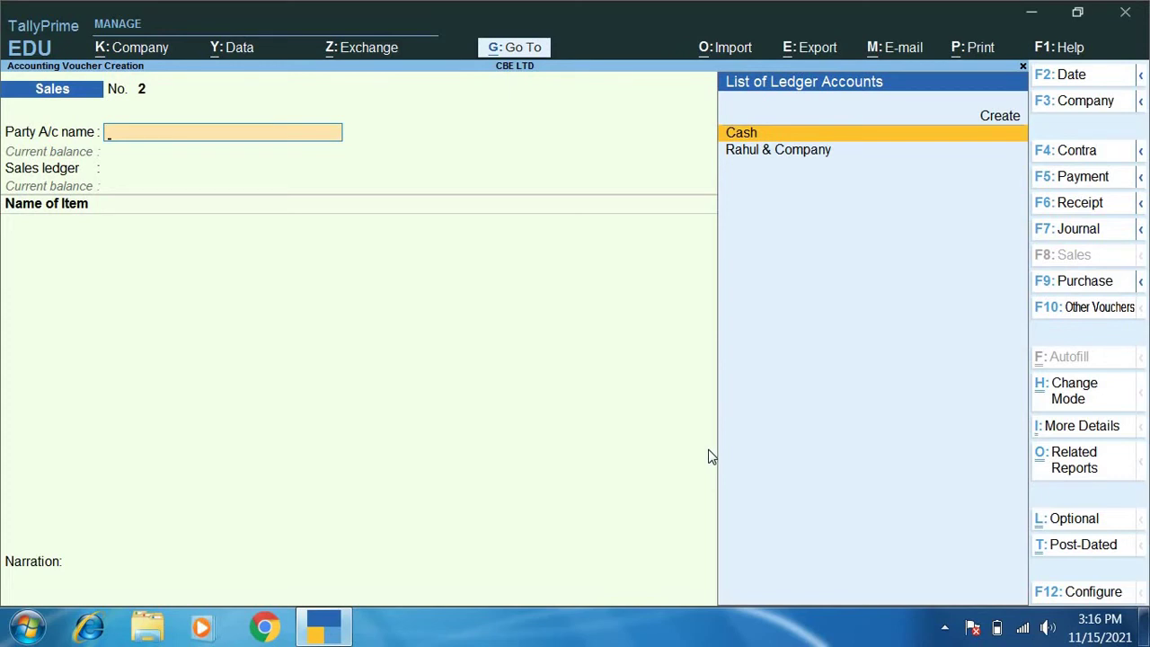
Step: Date the second sales voucher 2-4-2021 and select Rahul & Company as its party account
{"action": "key", "text": "F2"}
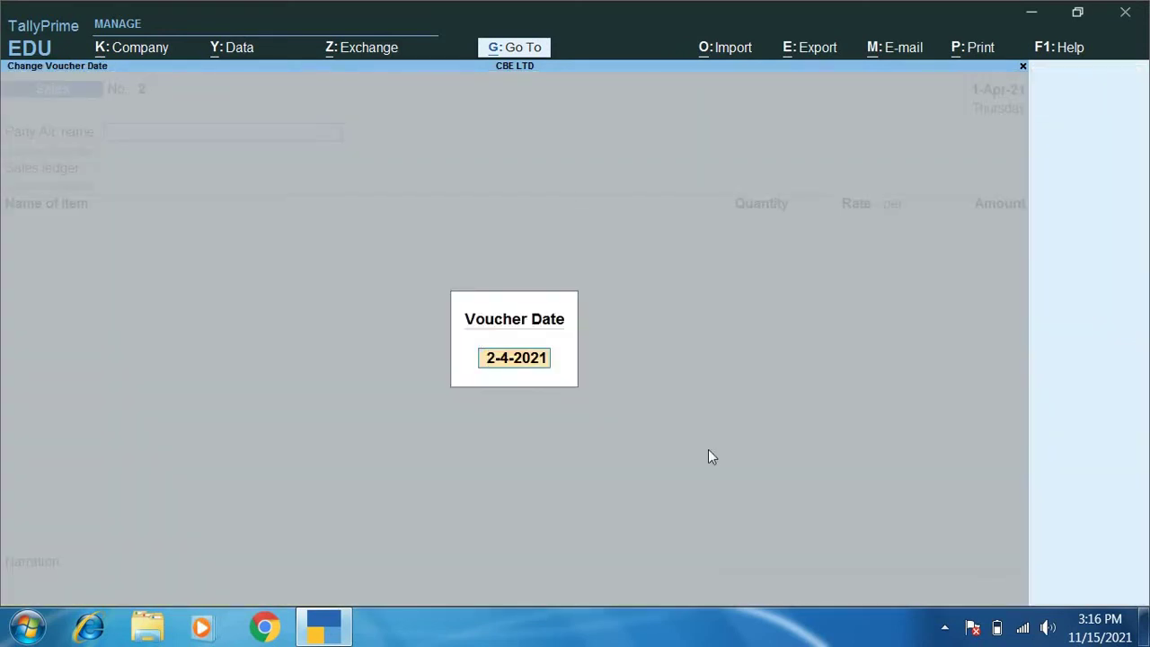
{"action": "key", "text": "Return"}
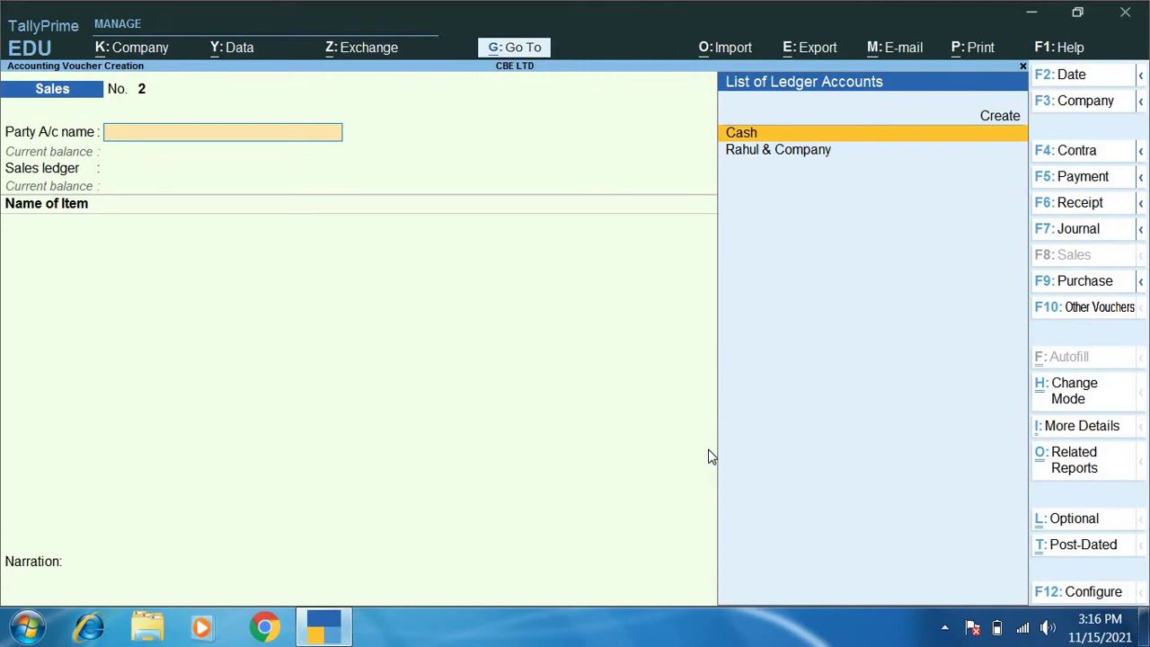
{"action": "key", "text": "Down"}
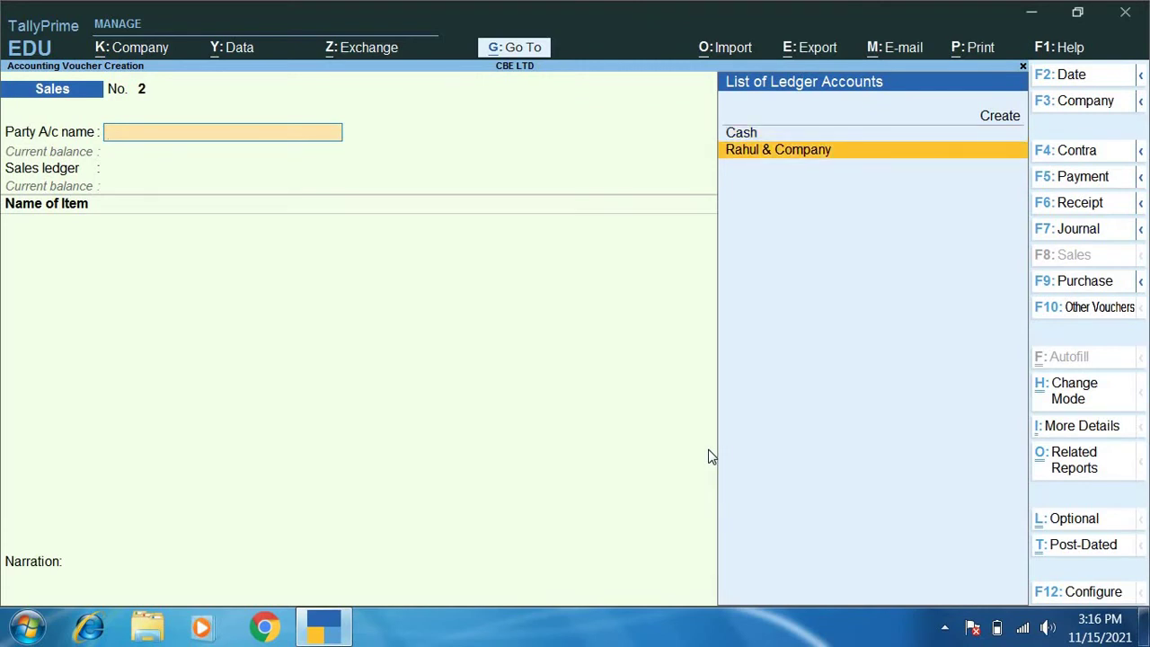
{"action": "key", "text": "Return"}
Step: Accept blank dispatch details and the default party details with Uttarakhand as place of supply, and choose Sales as the sales ledger
{"action": "key", "text": "Return"}
{"action": "key", "text": "Return"}
{"action": "key", "text": "Return"}
{"action": "key", "text": "Return"}
{"action": "key", "text": "Return"}
{"action": "key", "text": "Return"}
{"action": "key", "text": "Return"}
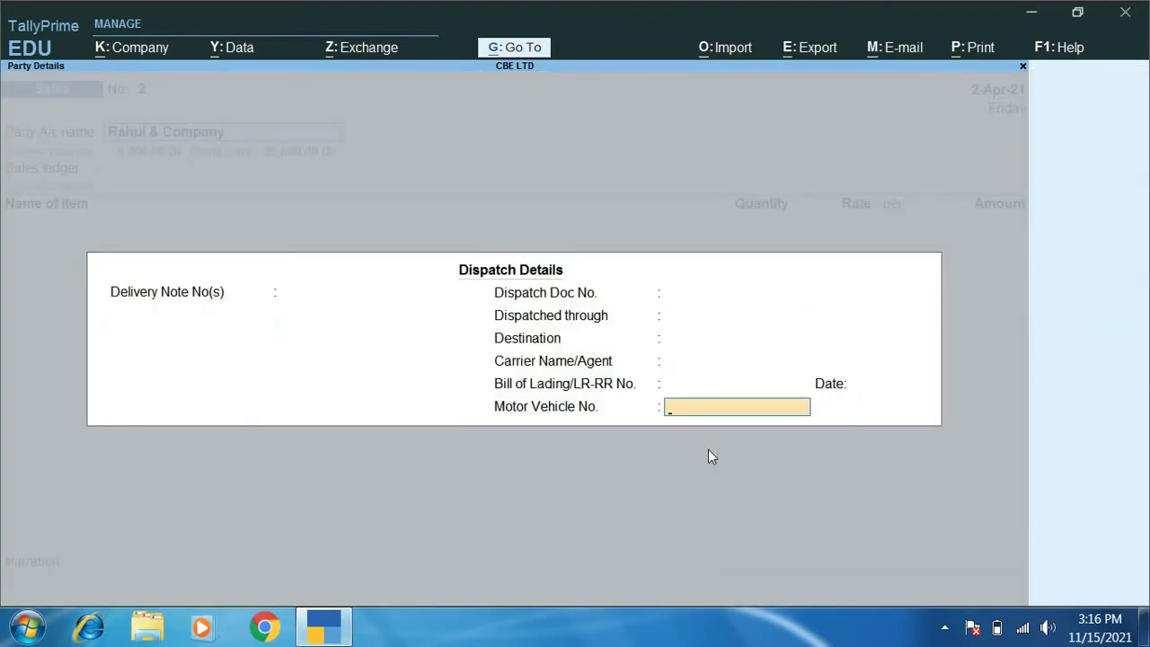
{"action": "key", "text": "Return"}
{"action": "key", "text": "Return"}
{"action": "key", "text": "Return"}
{"action": "key", "text": "Return"}
{"action": "key", "text": "Return"}
{"action": "key", "text": "Return"}
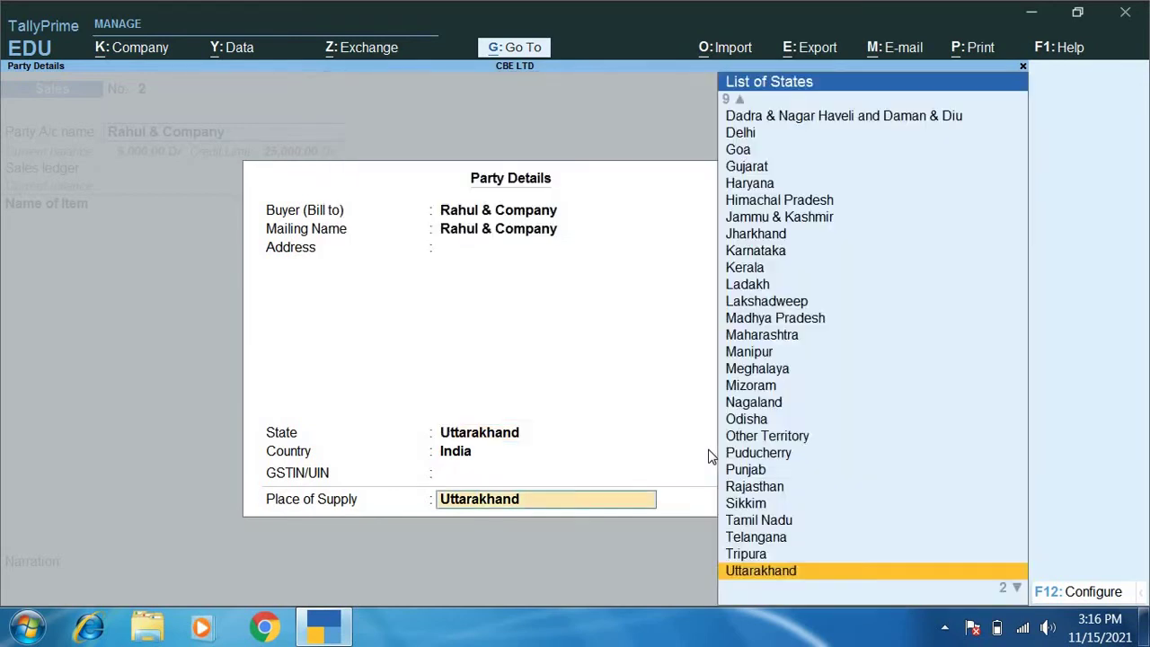
{"action": "key", "text": "Return"}
{"action": "key", "text": "Return"}
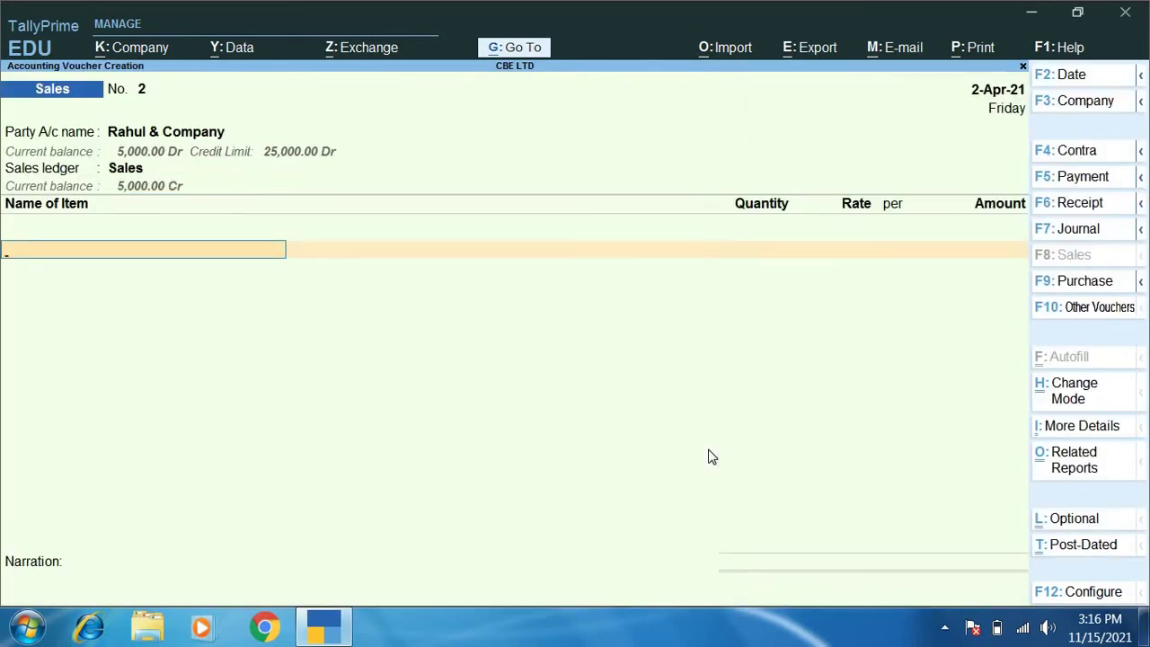
Step: Add Keyboard A/c to the second voucher with a quantity of 100 nos
{"action": "key", "text": "Down"}
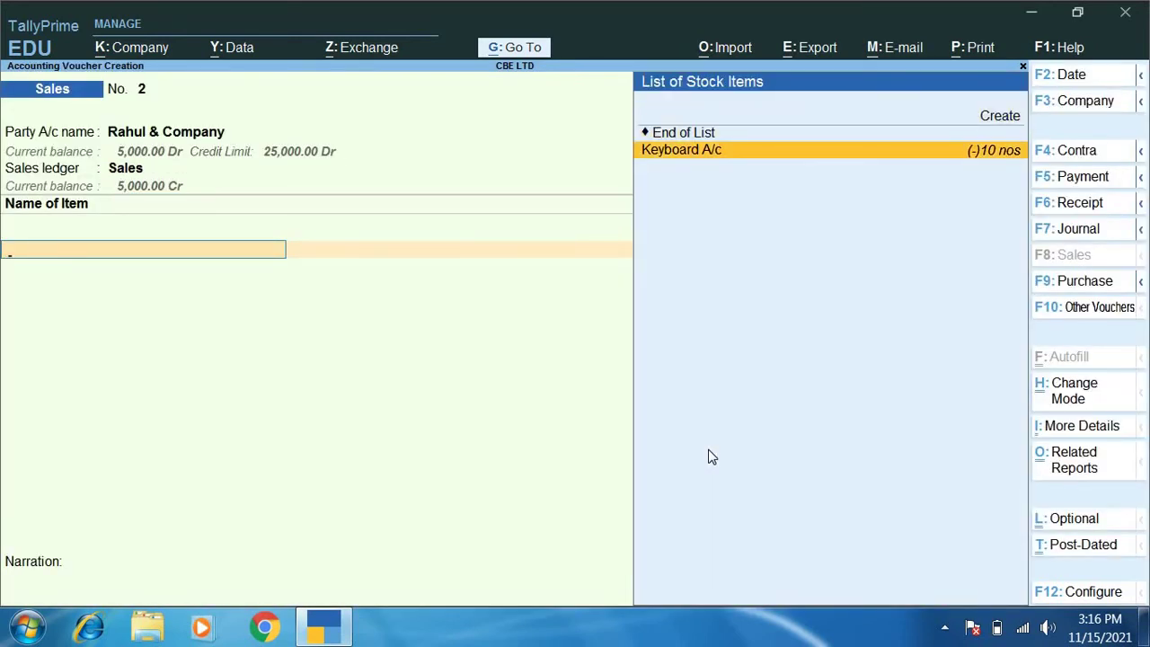
{"action": "key", "text": "Return"}
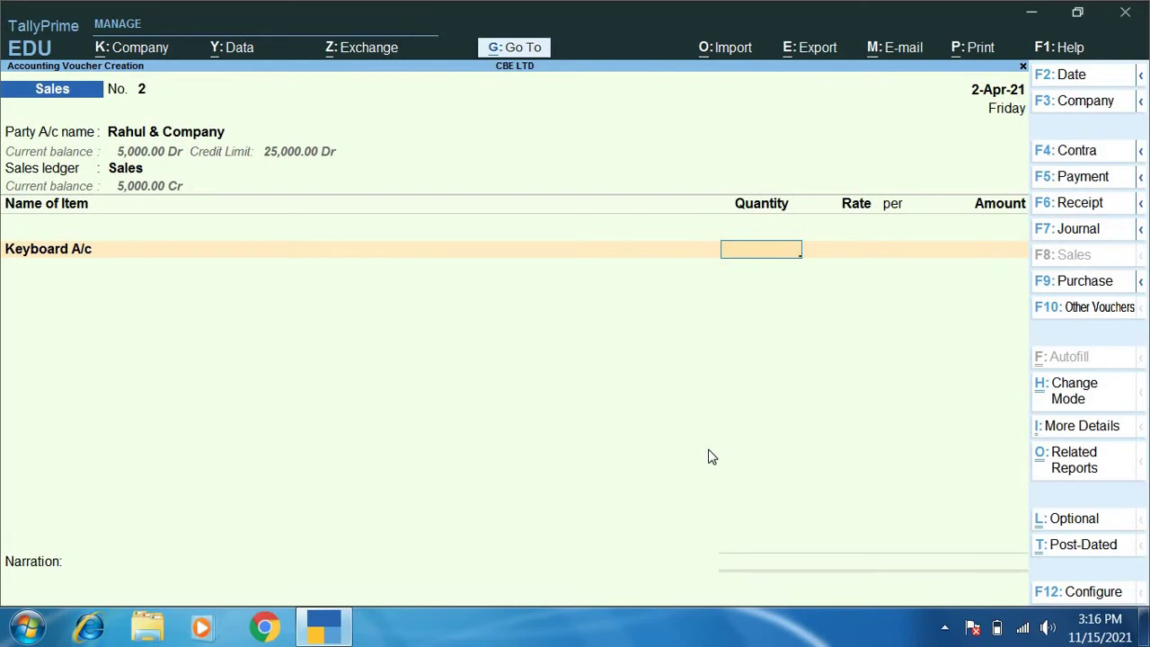
{"action": "type", "text": "100"}
{"action": "key", "text": "Return"}
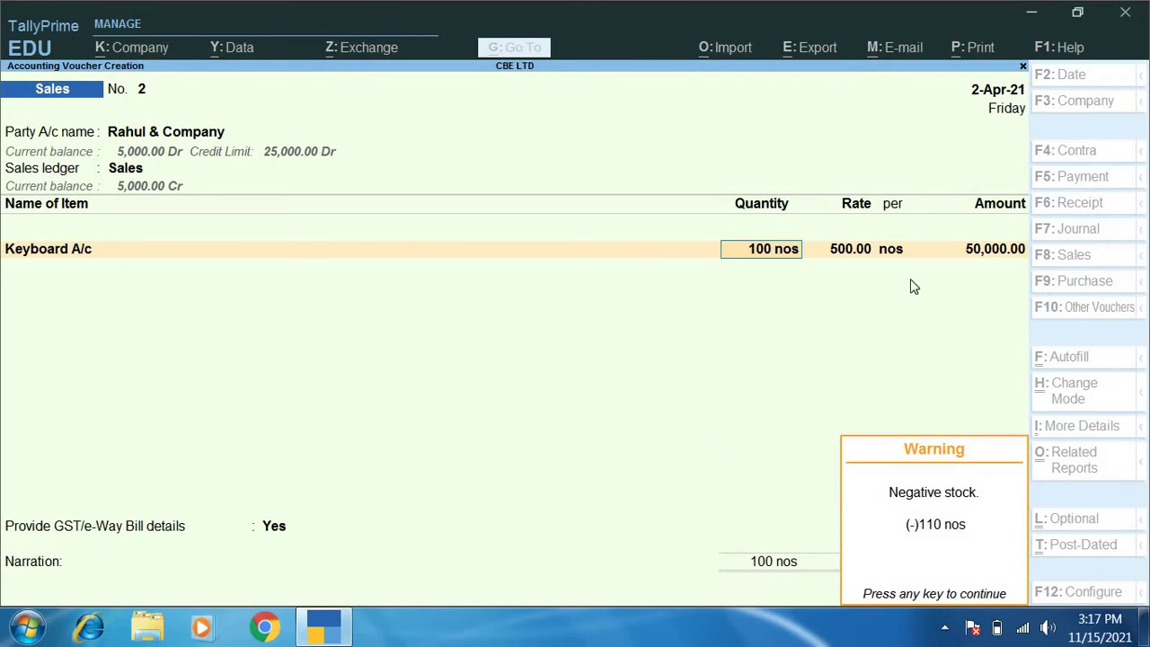
Step: Change the Keyboard A/c quantity to 50 nos, keep the rate of 500 per nos and finish the item entries
{"action": "key", "text": "Return"}
{"action": "key", "text": "BackSpace"}
{"action": "type", "text": "50"}
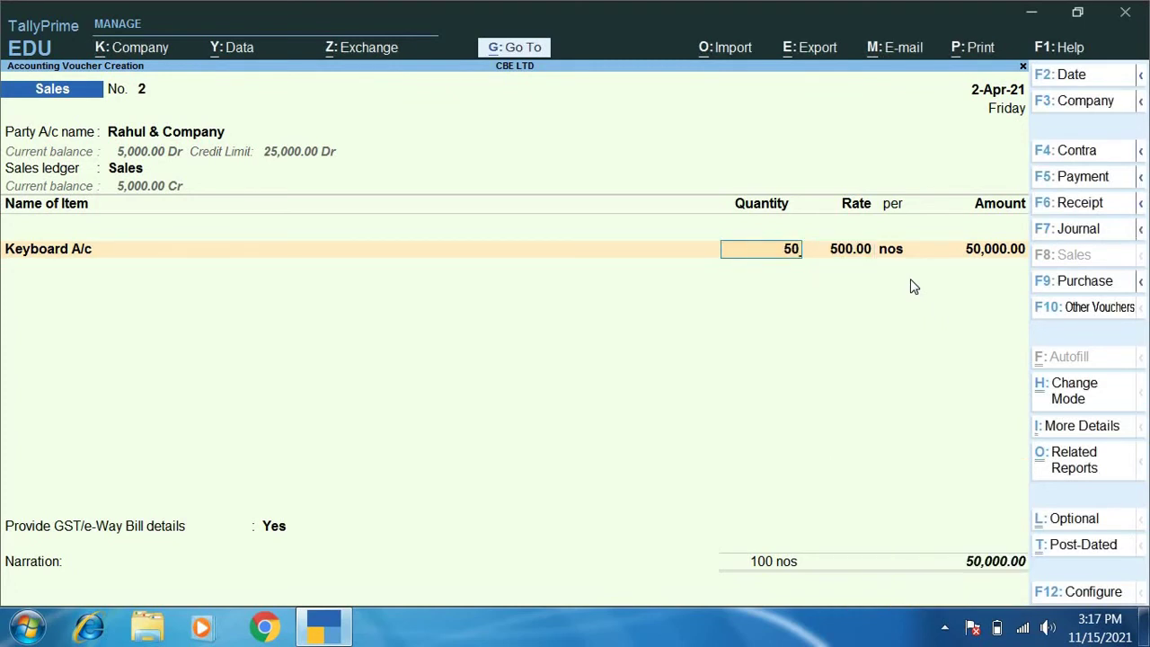
{"action": "key", "text": "Return"}
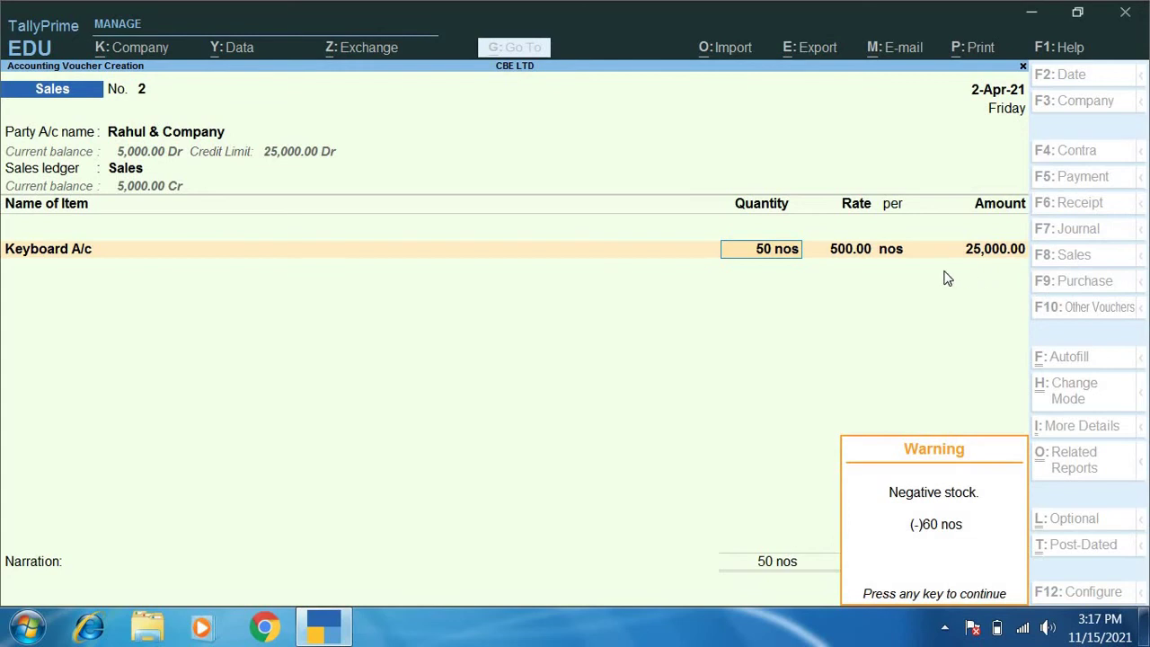
{"action": "key", "text": "Return"}
{"action": "key", "text": "Return"}
{"action": "key", "text": "Return"}
{"action": "key", "text": "Return"}
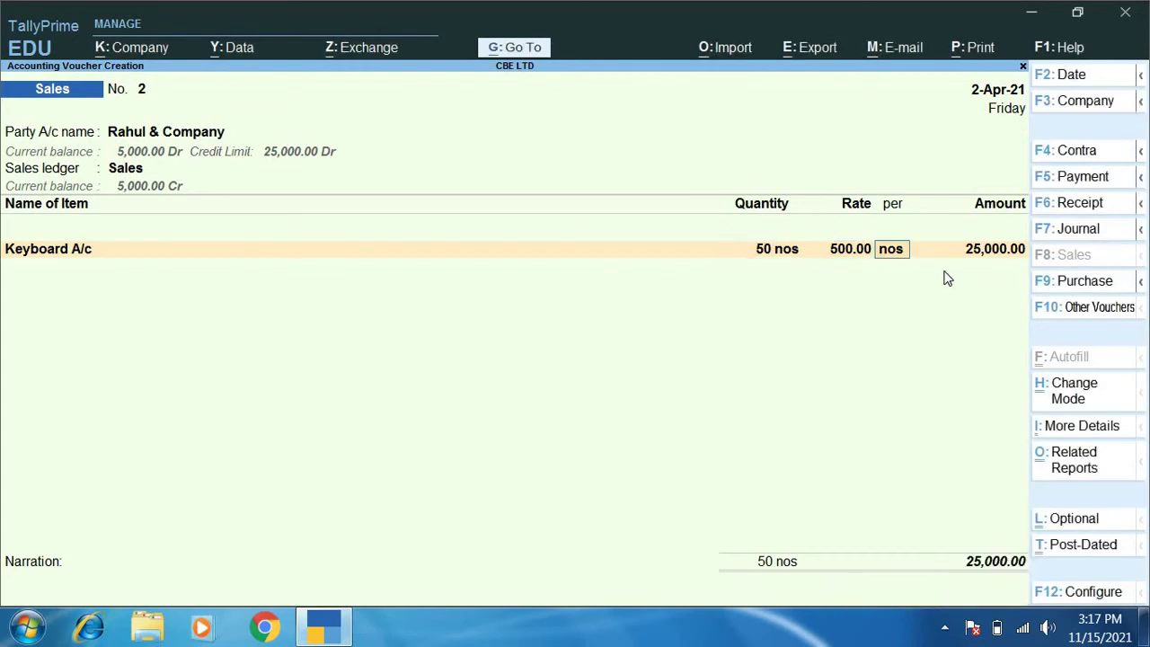
{"action": "key", "text": "Return"}
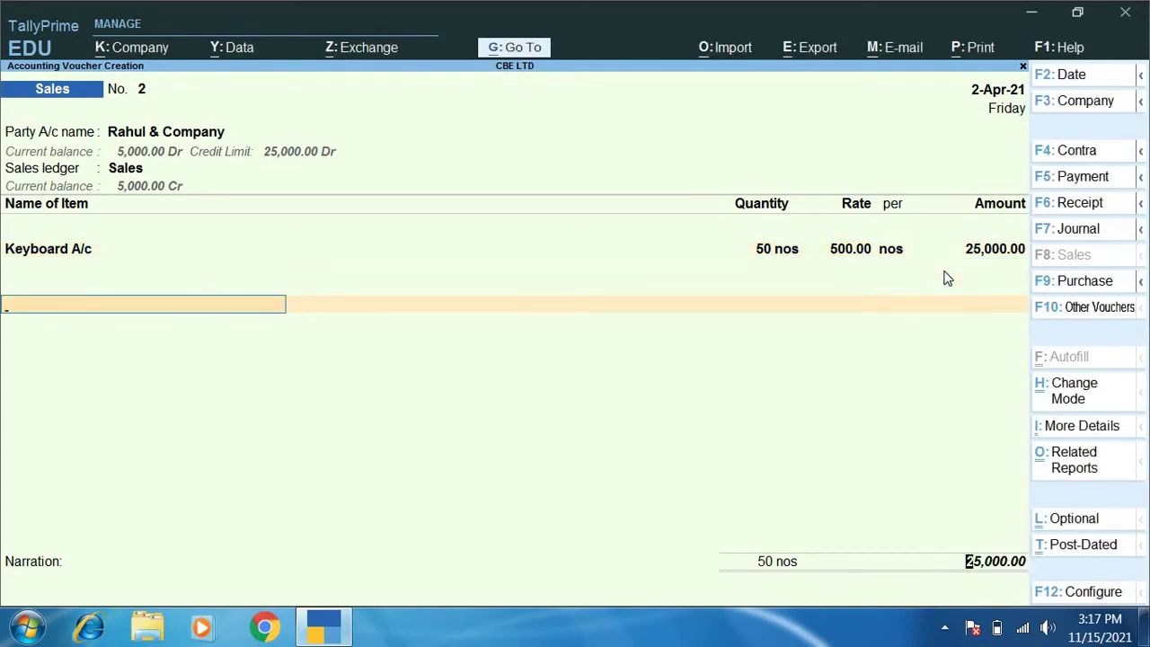
Step: Close the item list and allocate the 25,000.00 Dr bill to New Ref 2 with the credit days left blank
{"action": "key", "text": "Return"}
{"action": "key", "text": "Return"}
{"action": "key", "text": "Return"}
{"action": "key", "text": "Return"}
{"action": "key", "text": "Return"}
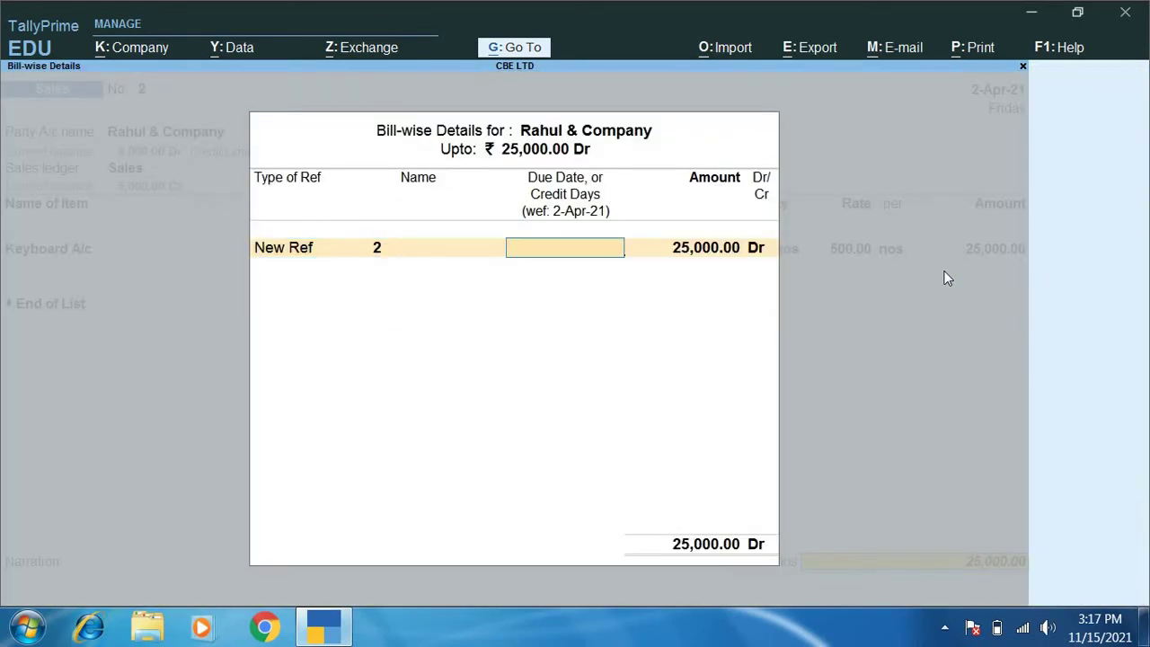
{"action": "key", "text": "Return"}
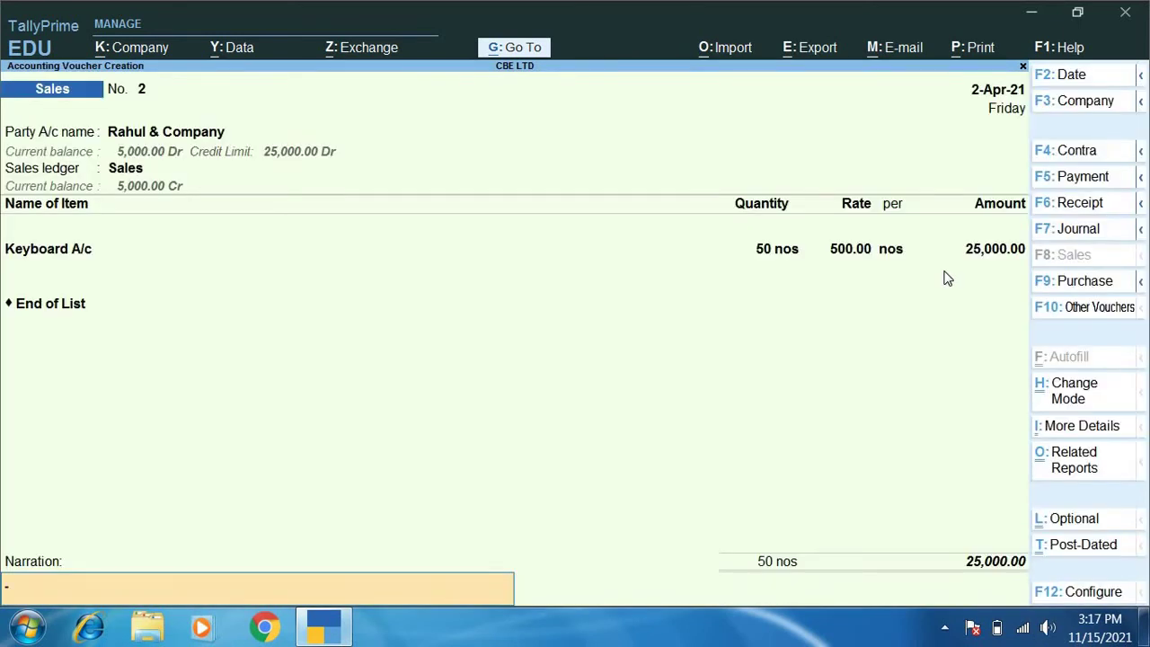
Step: Enter the narration "being credit sales" and try to save the second sales voucher
{"action": "type", "text": "being cash"}
{"action": "key", "text": "BackSpace"}
{"action": "key", "text": "BackSpace"}
{"action": "key", "text": "BackSpace"}
{"action": "type", "text": "redit sales"}
{"action": "key", "text": "Return"}
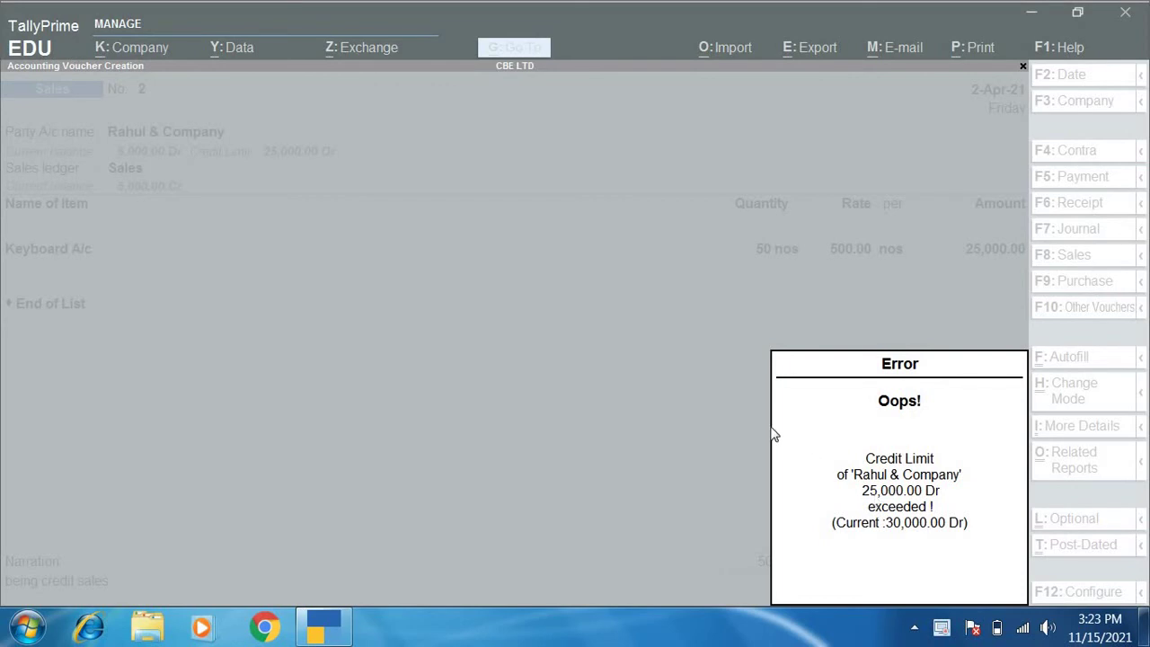
{"action": "key", "text": "Escape"}
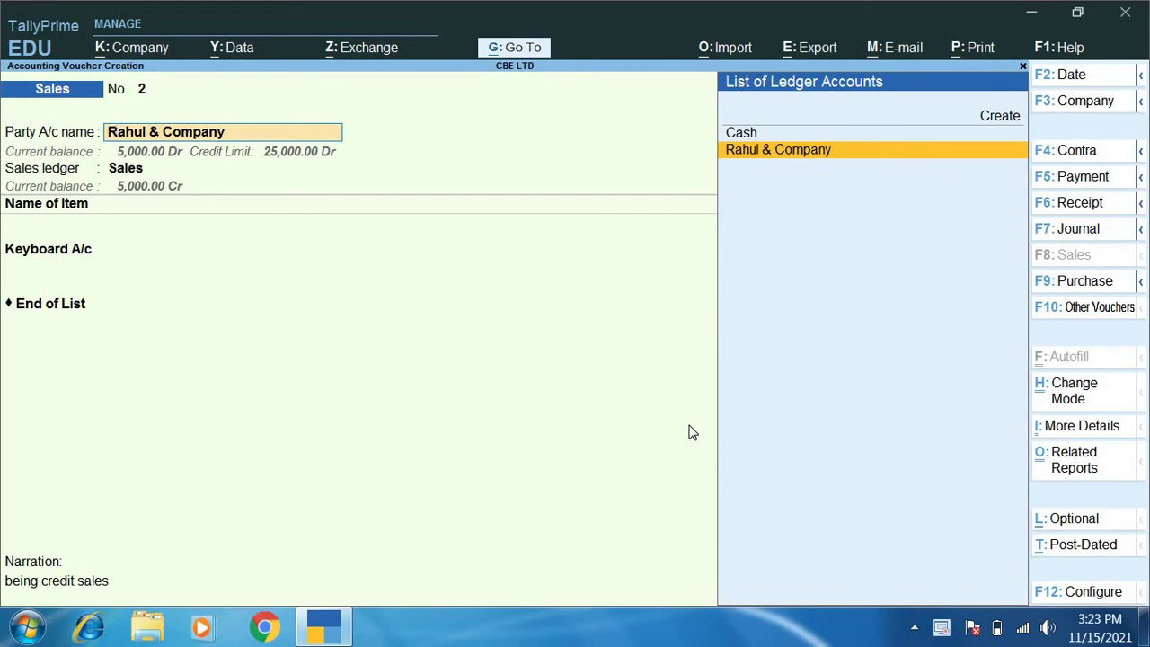
Step: Open the Rahul & Company ledger for alteration from the voucher's party field and set its credit limit to 30,000
{"action": "key", "text": "ctrl"}
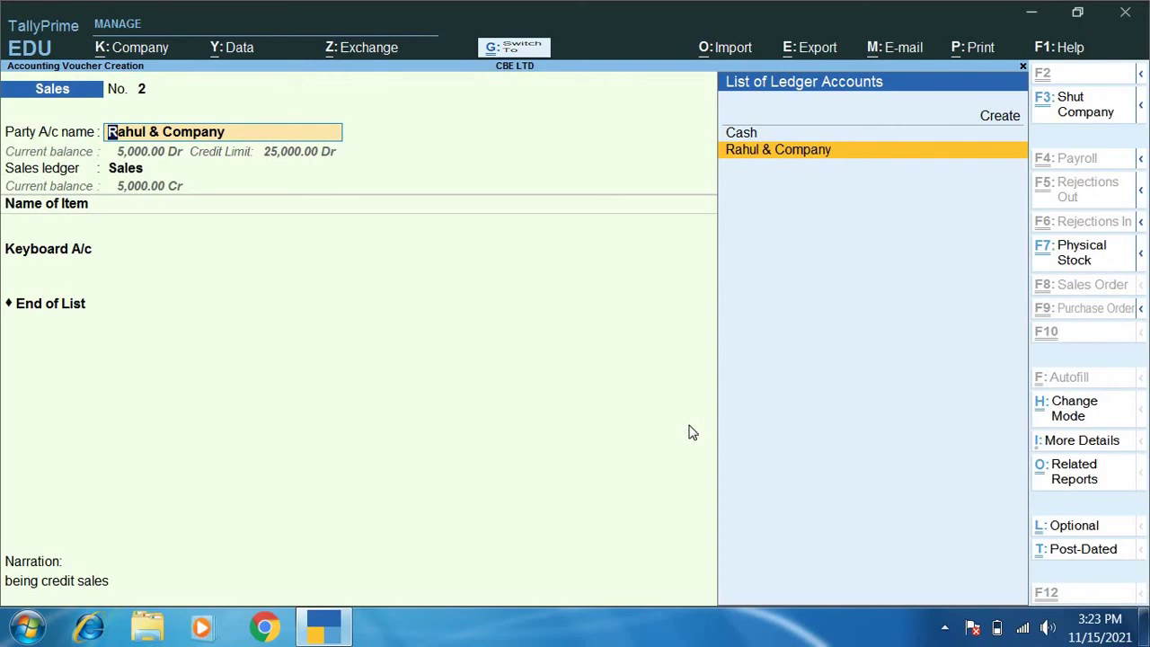
{"action": "key", "text": "ctrl+Return"}
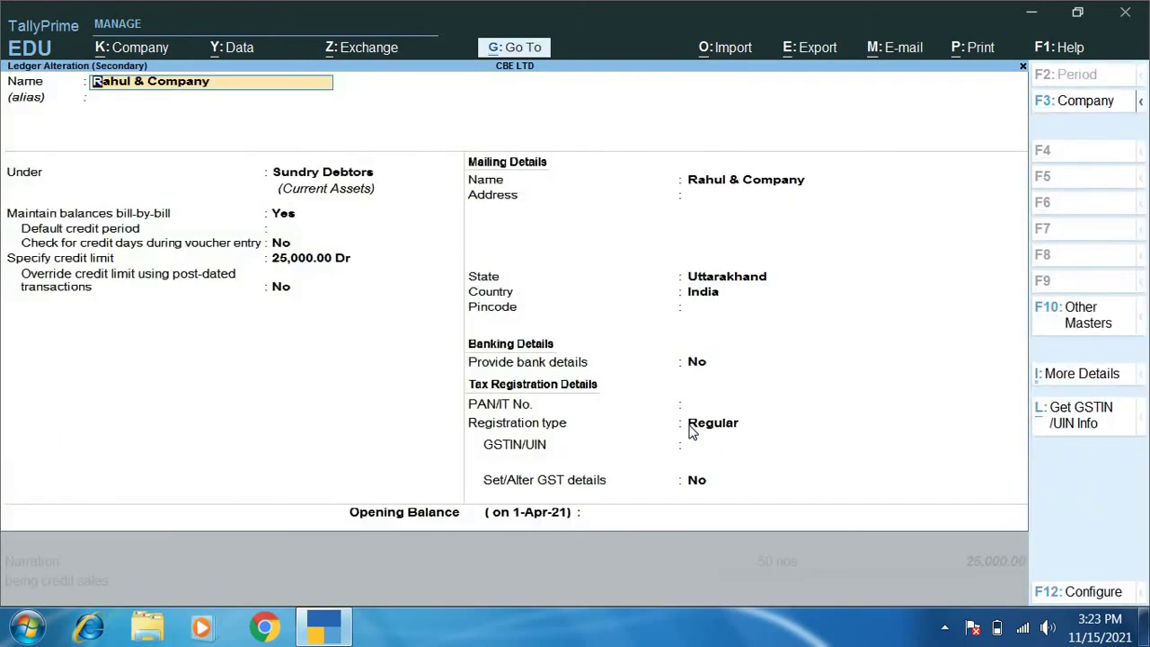
{"action": "key", "text": "Return"}
{"action": "key", "text": "Return"}
{"action": "key", "text": "Return"}
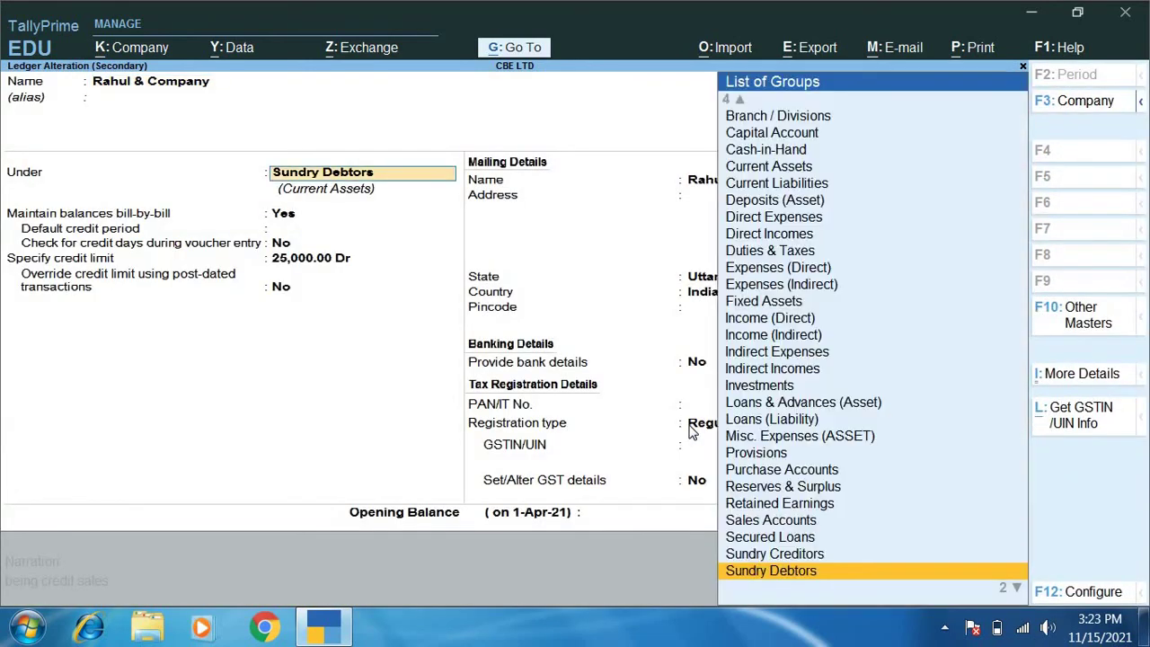
{"action": "key", "text": "Return"}
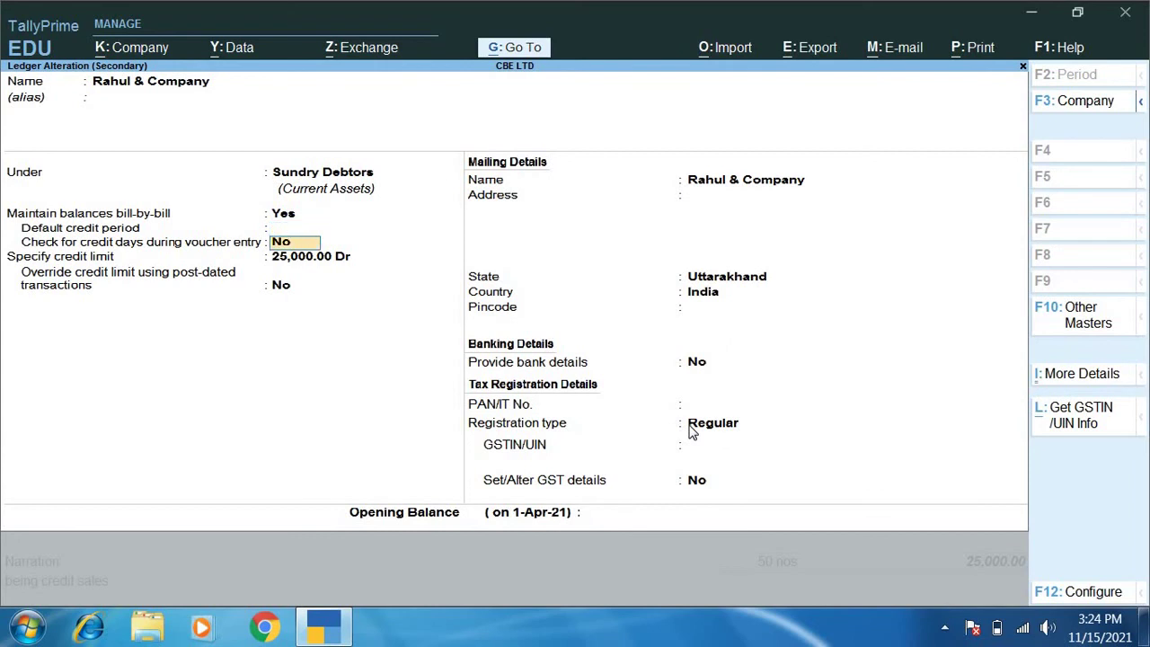
{"action": "key", "text": "Return"}
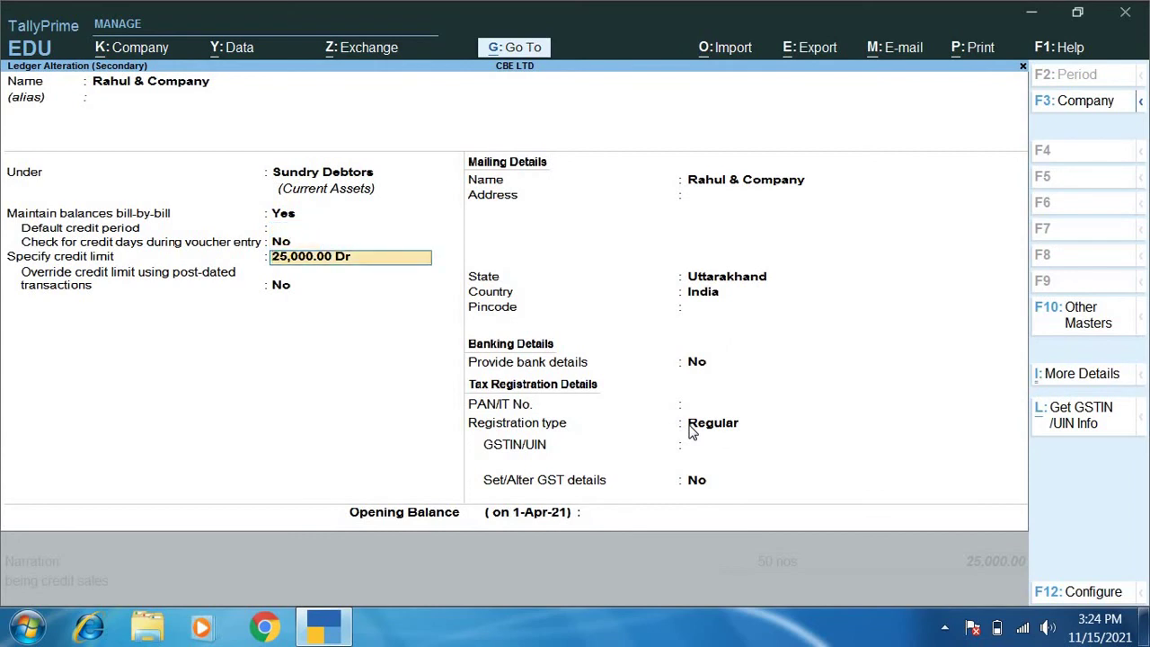
{"action": "type", "text": "30000"}
{"action": "key", "text": "Return"}
Step: Keep the ledger's remaining mailing, banking and tax details and save the alteration
{"action": "key", "text": "Return"}
{"action": "key", "text": "Return"}
{"action": "key", "text": "Return"}
{"action": "key", "text": "Return"}
{"action": "key", "text": "Return"}
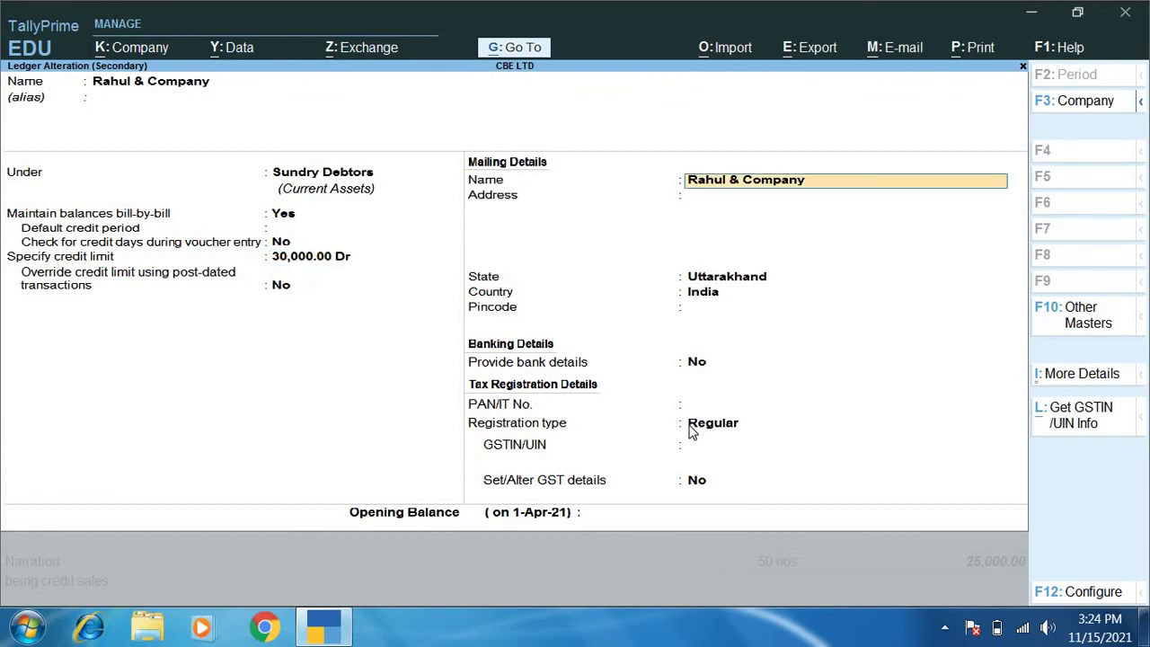
{"action": "key", "text": "Return"}
{"action": "key", "text": "Return"}
{"action": "key", "text": "Return"}
{"action": "key", "text": "Return"}
{"action": "key", "text": "Return"}
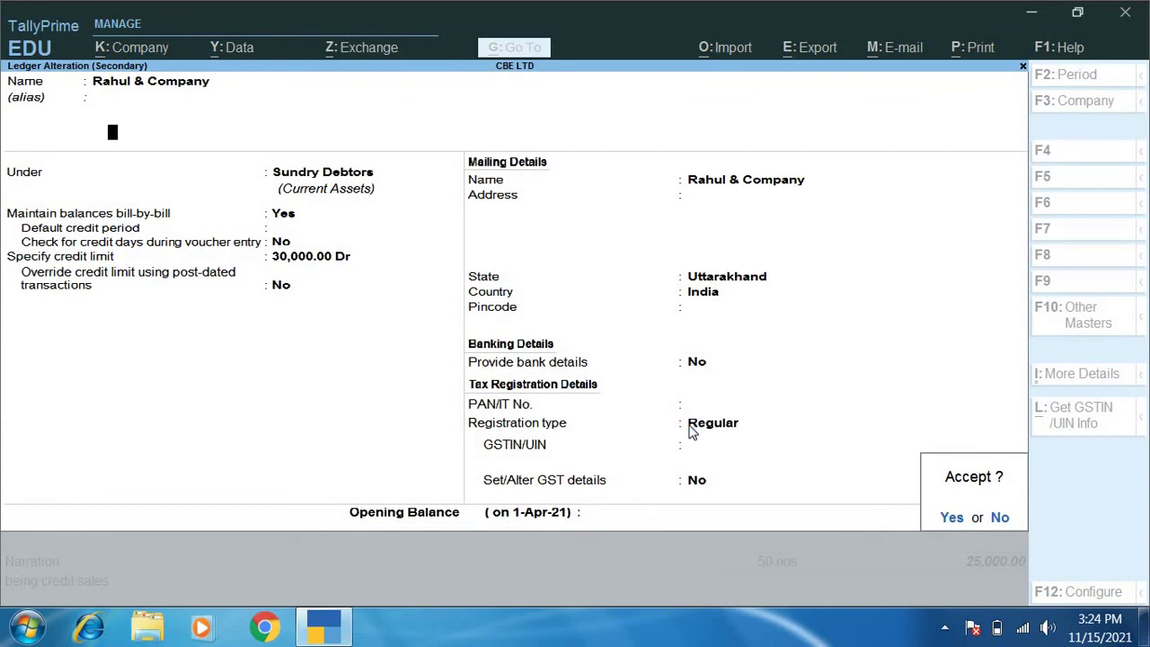
{"action": "key", "text": "Return"}
Step: Keep Rahul & Company as the voucher's party account and leave all dispatch details blank
{"action": "key", "text": "Return"}
{"action": "key", "text": "Return"}
{"action": "key", "text": "Return"}
{"action": "key", "text": "Return"}
{"action": "key", "text": "Return"}
{"action": "key", "text": "Return"}
{"action": "key", "text": "Return"}
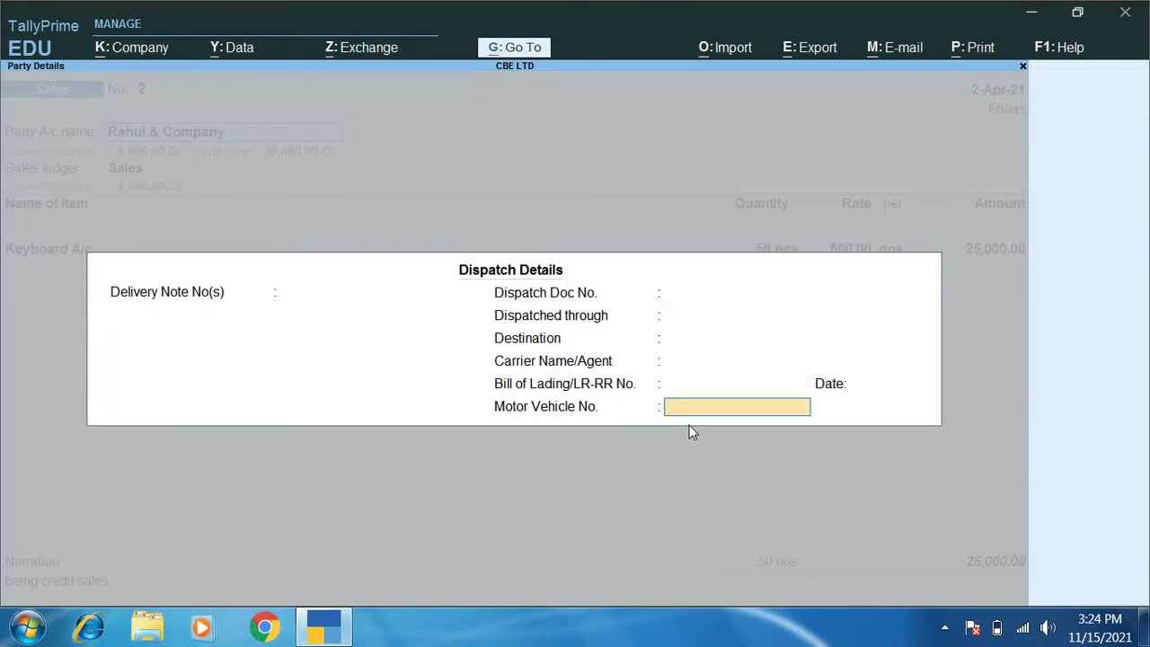
{"action": "key", "text": "Return"}
Step: Accept the buyer's party details with Uttarakhand as state and place of supply, and keep Sales as the sales ledger
{"action": "key", "text": "Return"}
{"action": "key", "text": "Return"}
{"action": "key", "text": "Return"}
{"action": "key", "text": "Return"}
{"action": "key", "text": "Return"}
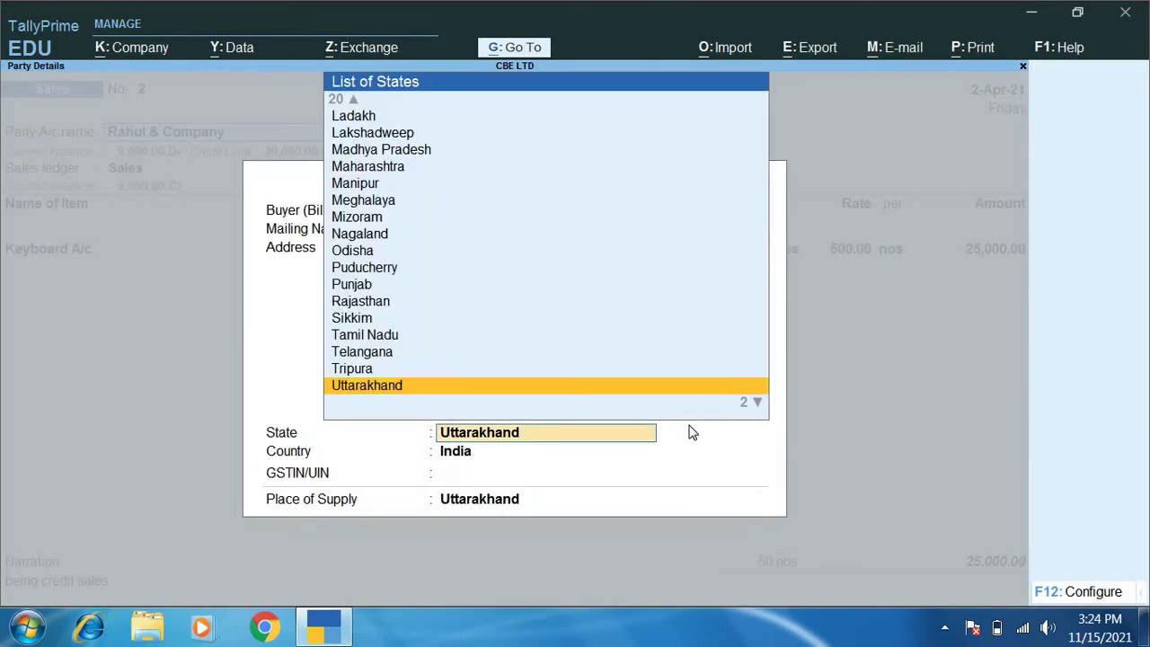
{"action": "key", "text": "Return"}
{"action": "key", "text": "Return"}
{"action": "key", "text": "Return"}
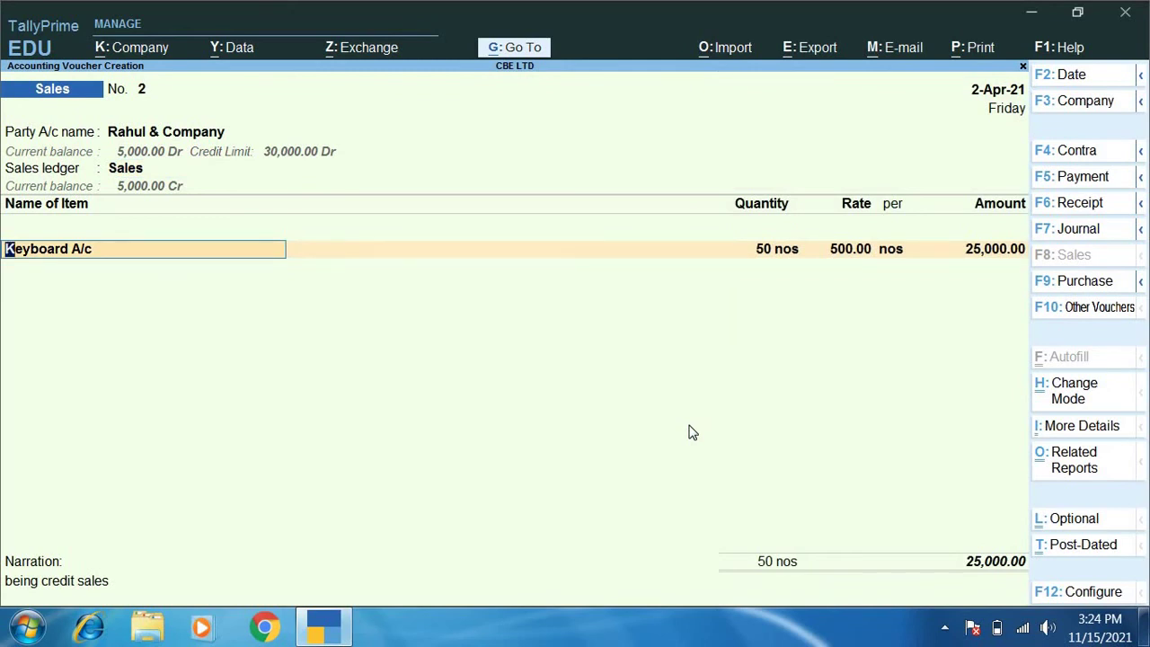
Step: Keep the Keyboard A/c line at 50 nos and 500.00 per nos, the bill allocation and the narration, and save the voucher
{"action": "key", "text": "Return"}
{"action": "key", "text": "Return"}
{"action": "key", "text": "Return"}
{"action": "key", "text": "Return"}
{"action": "key", "text": "Return"}
{"action": "key", "text": "Return"}
{"action": "key", "text": "Return"}
{"action": "key", "text": "Return"}
{"action": "key", "text": "Return"}
{"action": "key", "text": "Return"}
{"action": "key", "text": "Return"}
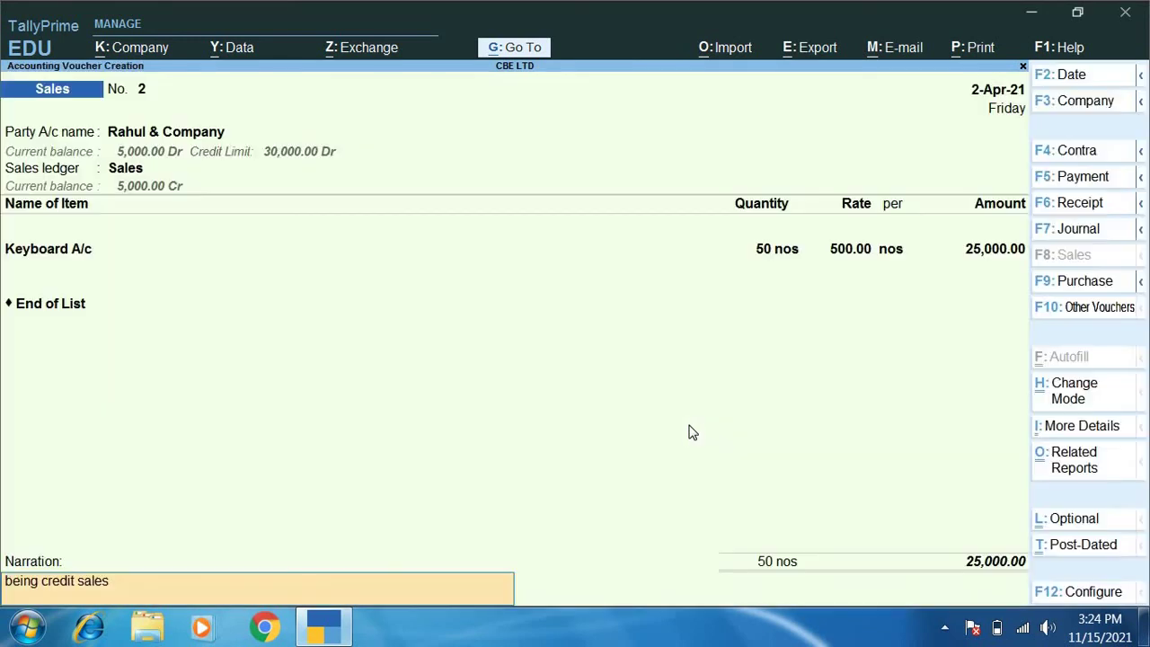
{"action": "key", "text": "Return"}
{"action": "key", "text": "Return"}
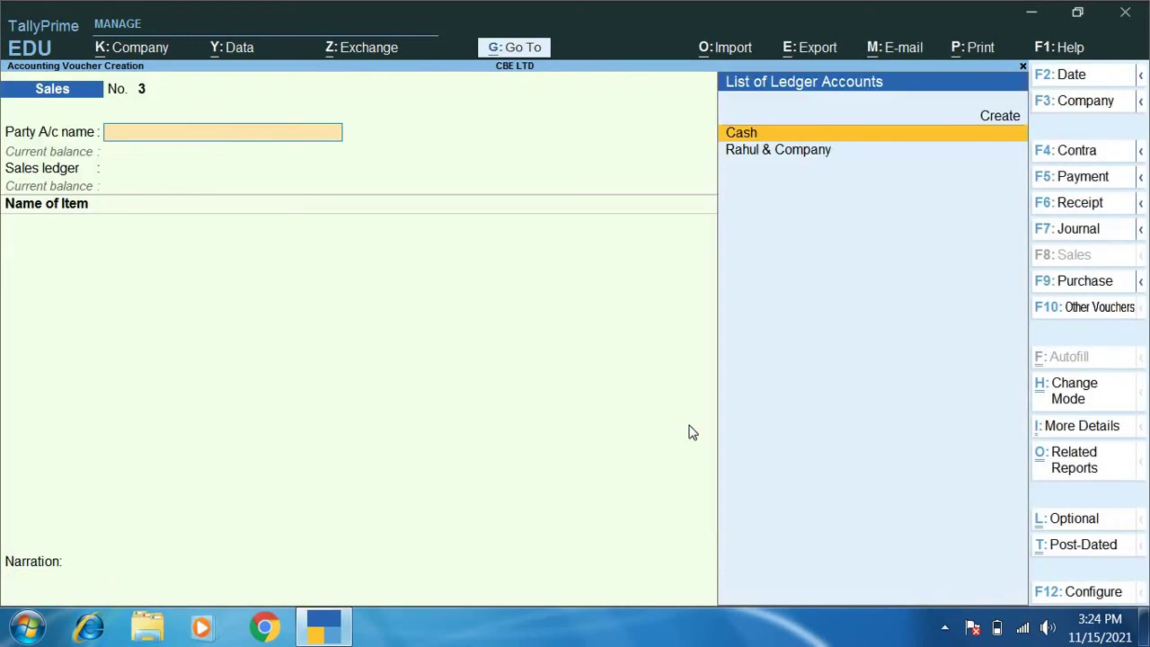